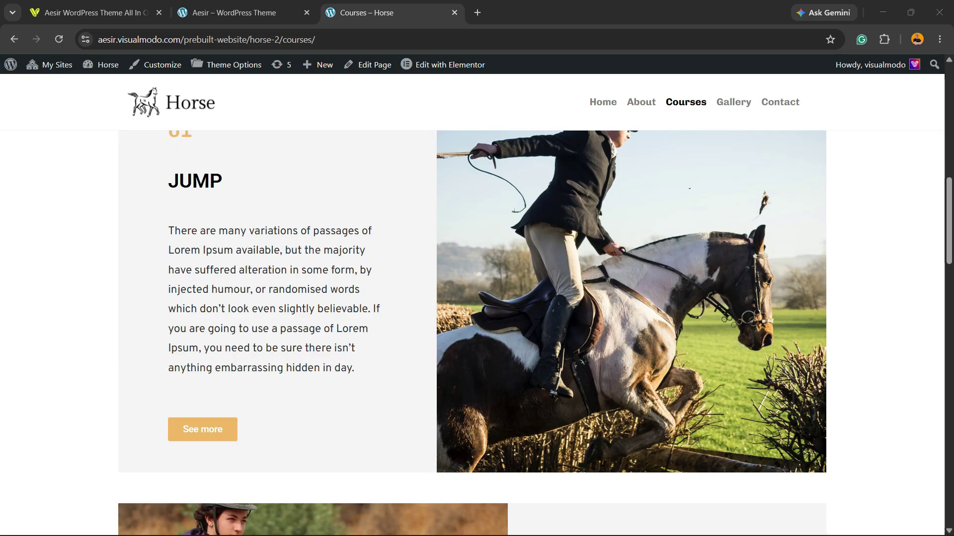
# Examine the Jump, Training, Drum Proof and Horsemanship blocks of the live Courses page and its web address
pyautogui.scroll(-10, 471, 332)
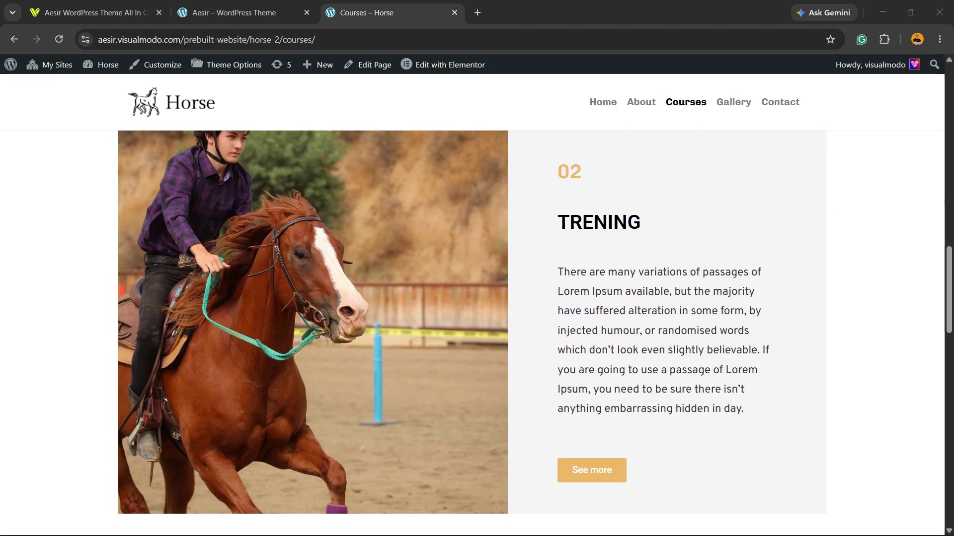
pyautogui.scroll(-14, 472, 332)
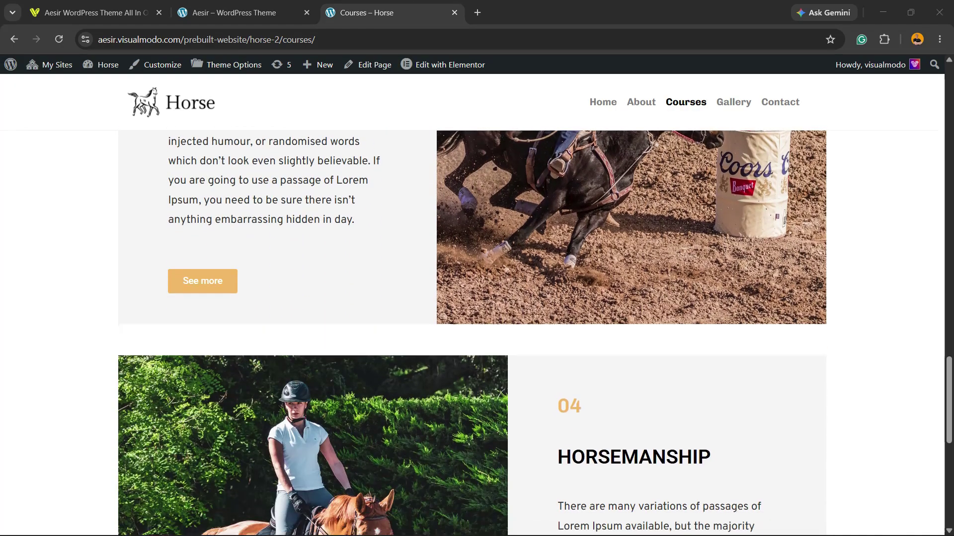
pyautogui.scroll(-4, 472, 332)
pyautogui.scroll(7, 471, 333)
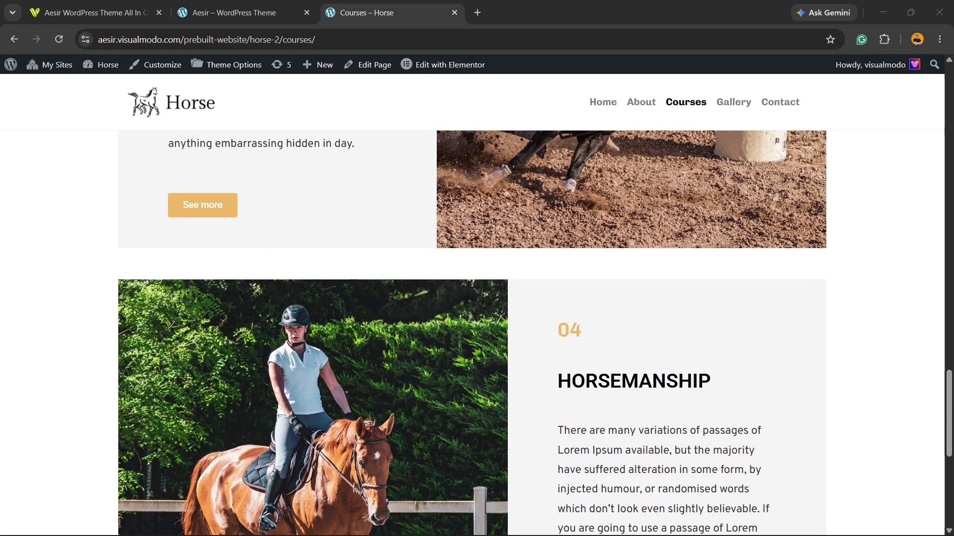
pyautogui.scroll(-7, 472, 332)
pyautogui.scroll(4, 472, 332)
pyautogui.scroll(-5, 471, 333)
pyautogui.scroll(5, 471, 333)
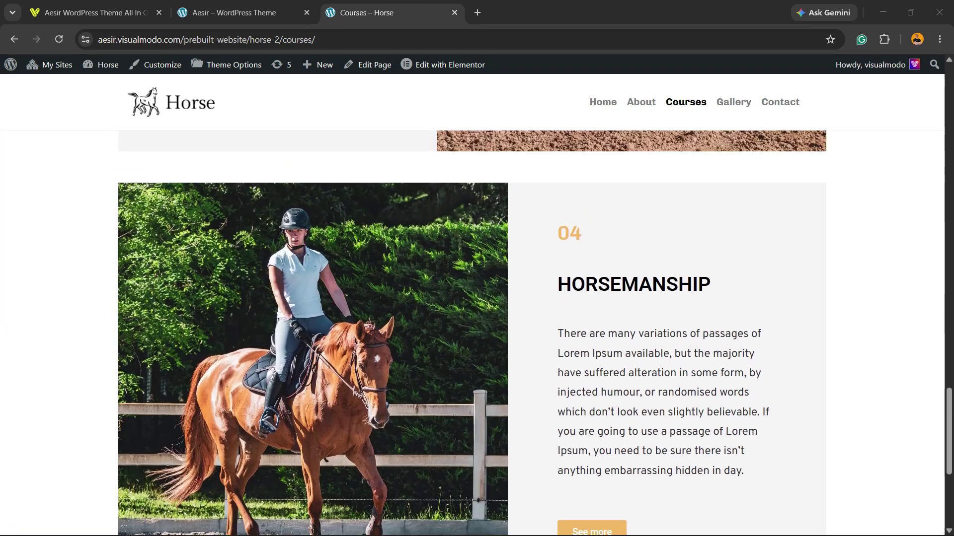
pyautogui.scroll(-4, 472, 333)
pyautogui.scroll(1, 471, 333)
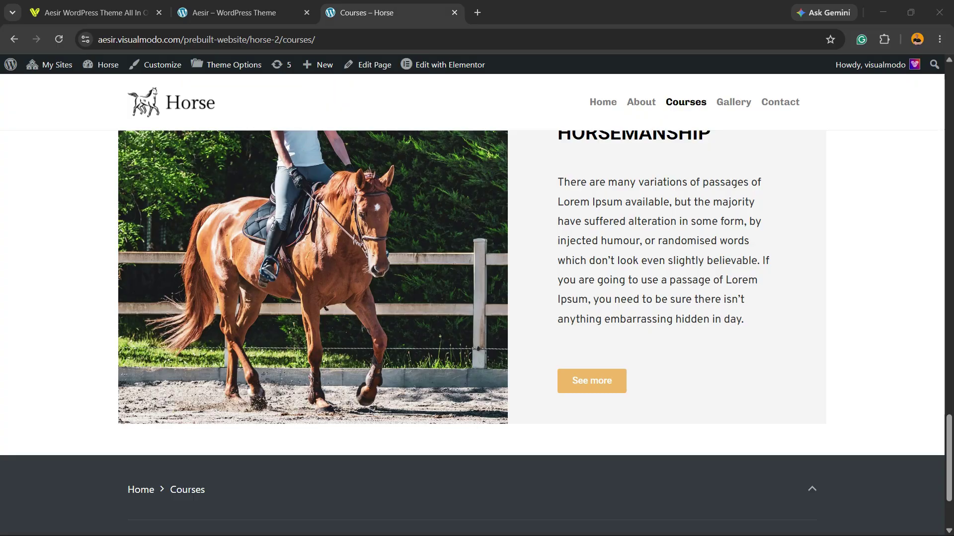
pyautogui.scroll(2, 472, 333)
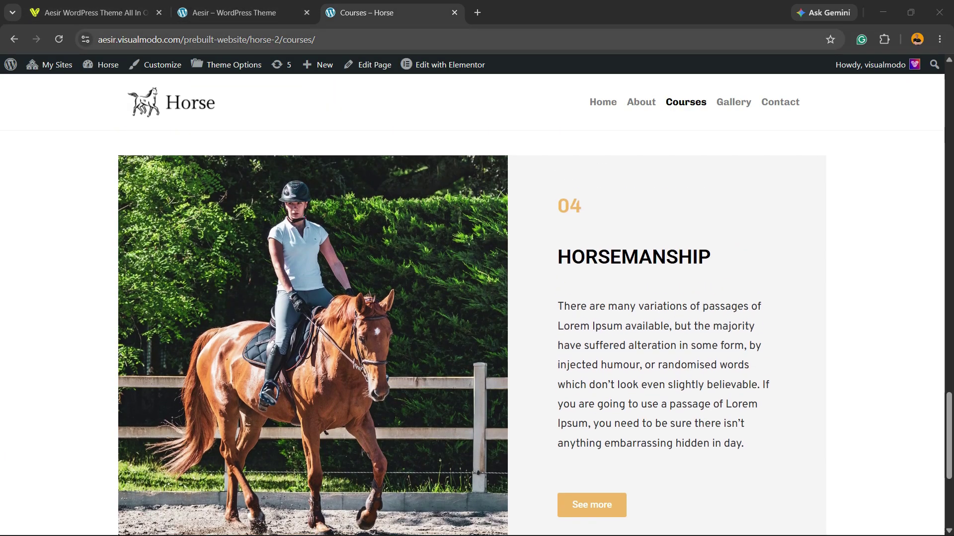
pyautogui.click(197, 39)
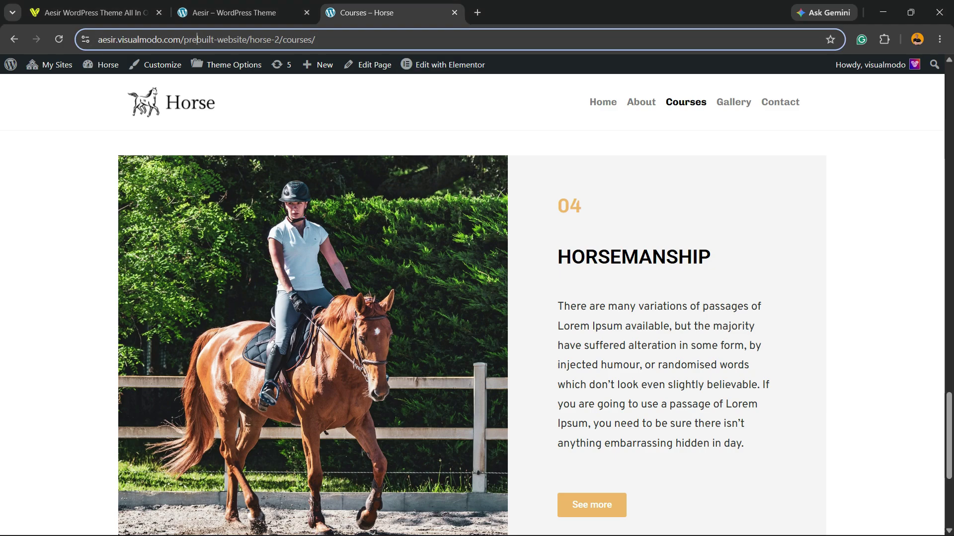
pyautogui.moveTo(283, 39); pyautogui.dragTo(320, 39)
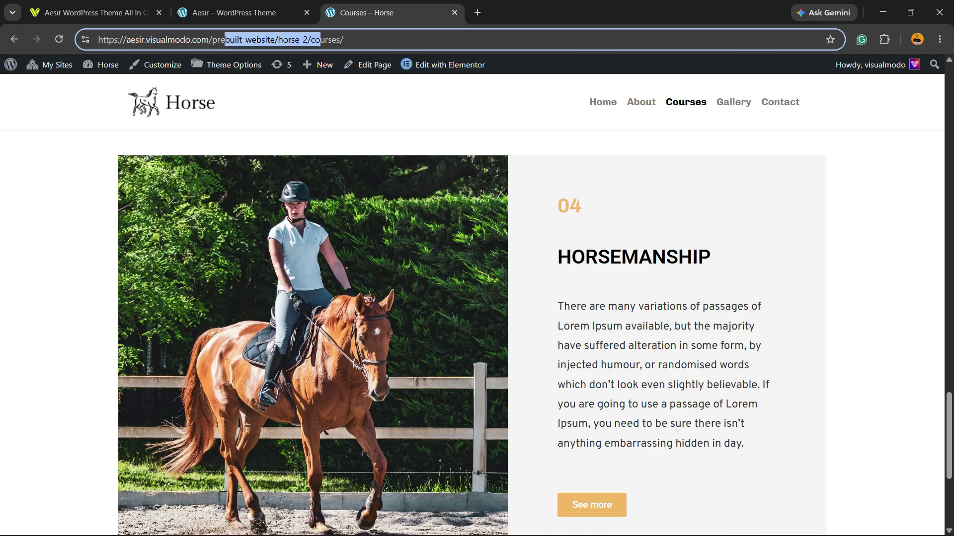
# Open the Courses page for editing with Elementor in a new browser tab and switch to that tab
pyautogui.rightClick(420, 70)
pyautogui.click(457, 83)
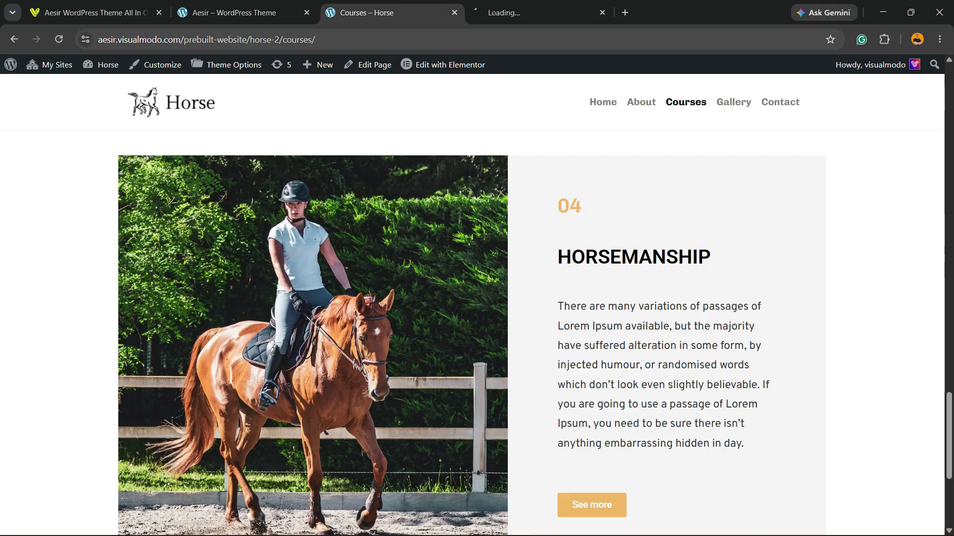
pyautogui.moveTo(507, 65); pyautogui.dragTo(462, 65)
pyautogui.moveTo(450, 65)
pyautogui.scroll(20, 472, 332)
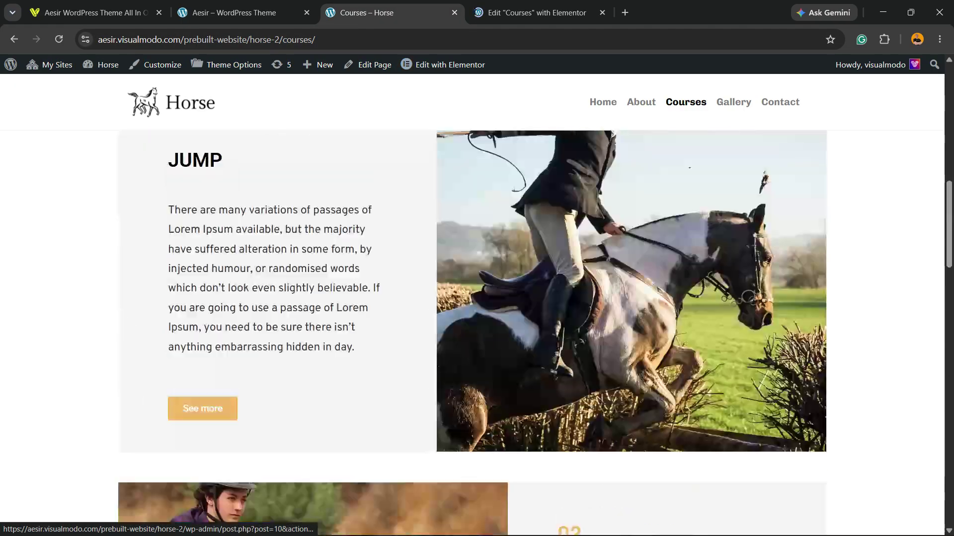
pyautogui.scroll(-8, 472, 332)
pyautogui.scroll(-10, 472, 348)
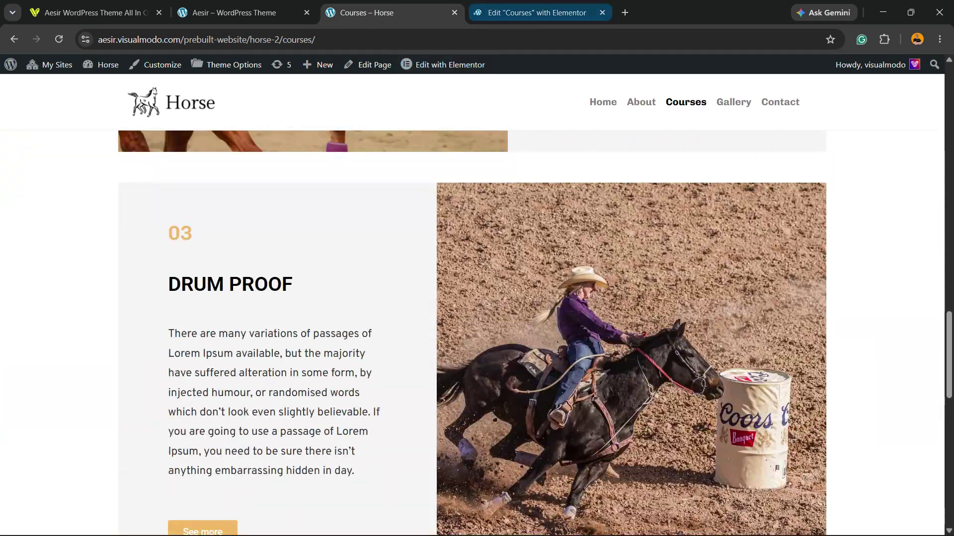
pyautogui.click(536, 13)
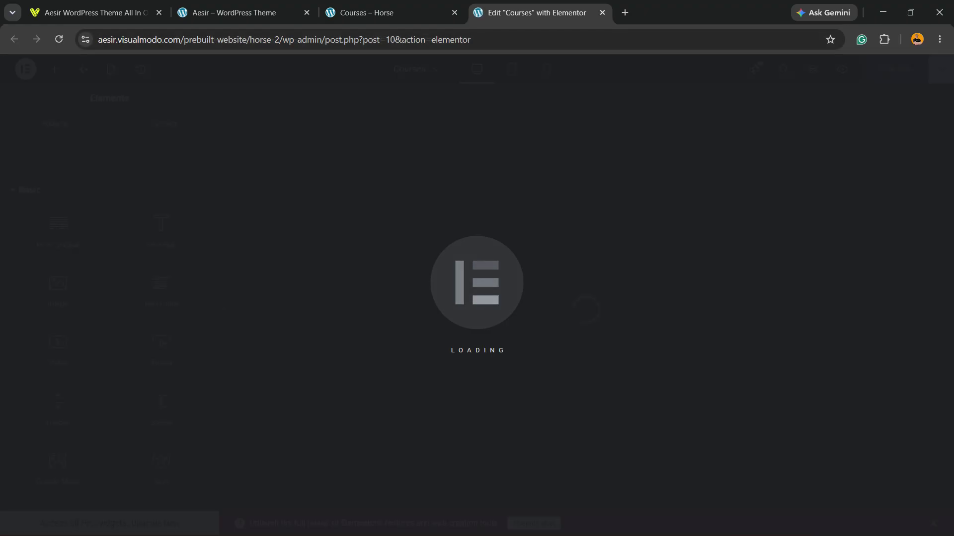
# Examine the course blocks on the editing canvas and the available widgets
pyautogui.scroll(-7, 581, 298)
pyautogui.scroll(-15, 581, 298)
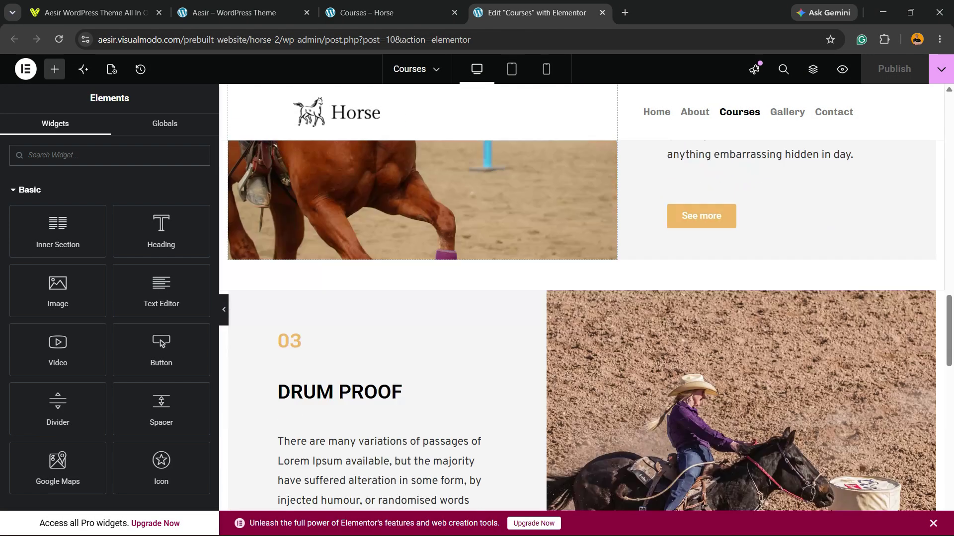
pyautogui.scroll(2, 581, 298)
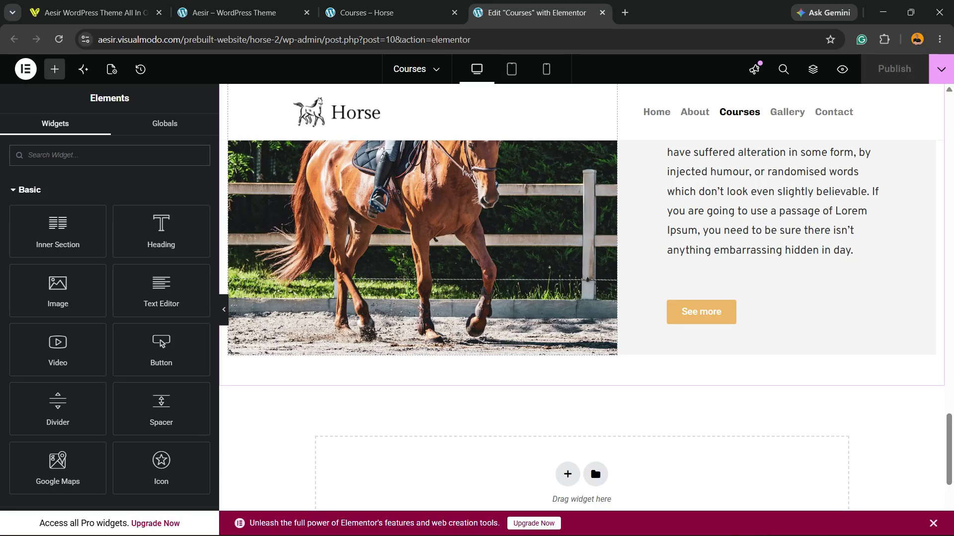
pyautogui.scroll(7, 581, 298)
pyautogui.scroll(-5, 581, 298)
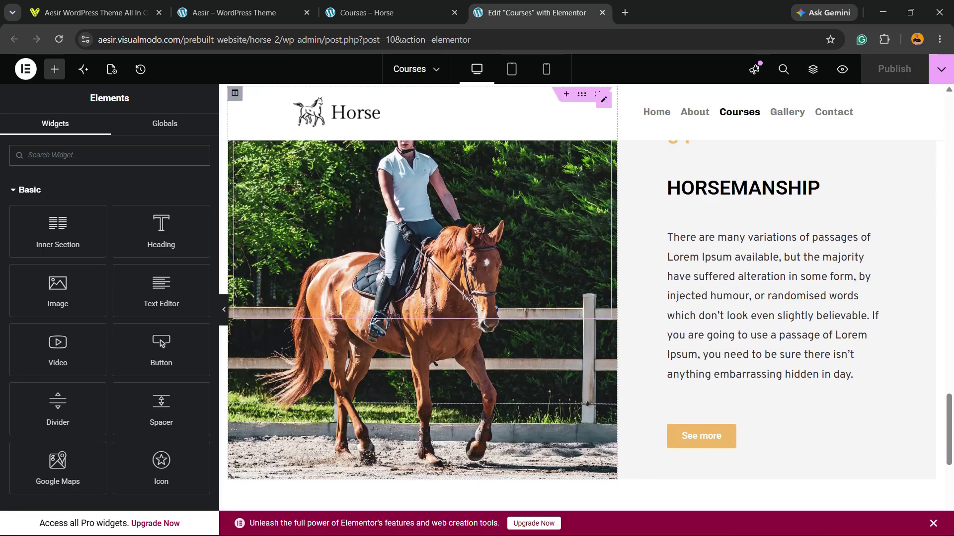
pyautogui.scroll(5, 581, 298)
pyautogui.scroll(-5, 581, 298)
pyautogui.scroll(-7, 110, 323)
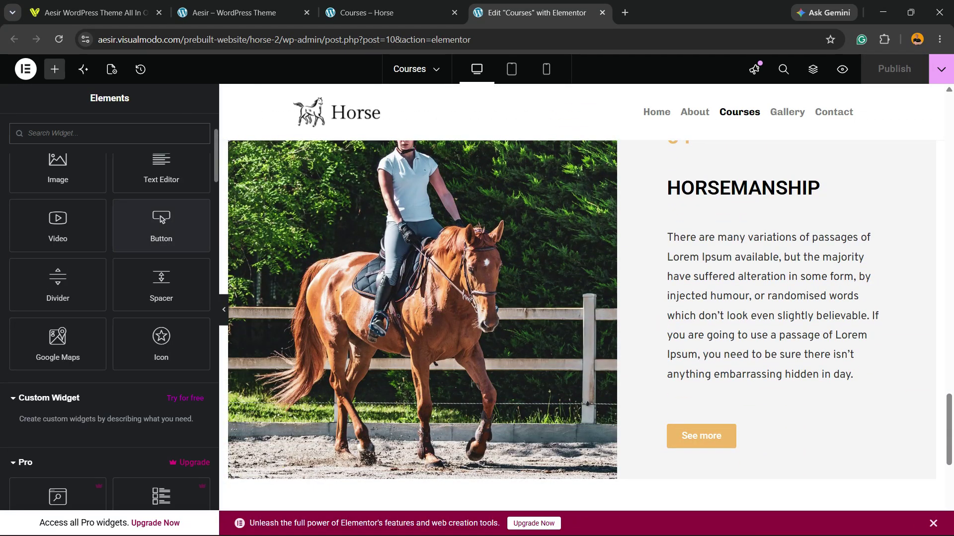
# Add a two-column section in the empty area below the Horsemanship block and narrow its left column
pyautogui.scroll(-5, 581, 298)
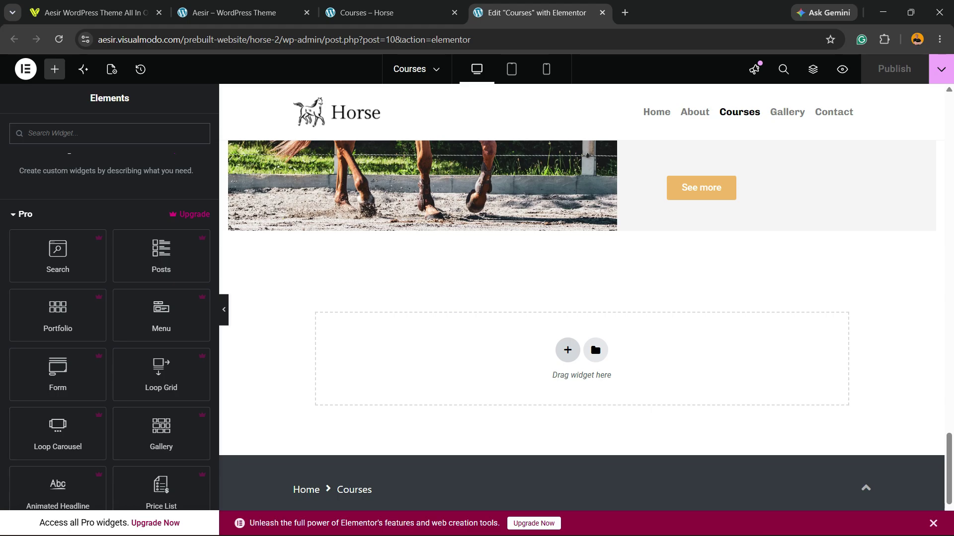
pyautogui.click(567, 350)
pyautogui.click(479, 373)
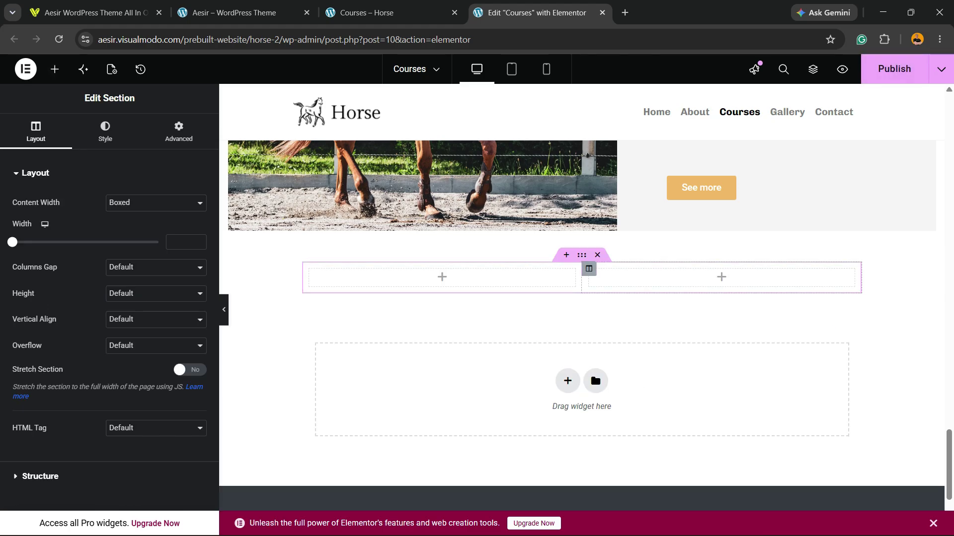
pyautogui.click(54, 69)
pyautogui.moveTo(582, 277); pyautogui.dragTo(520, 277)
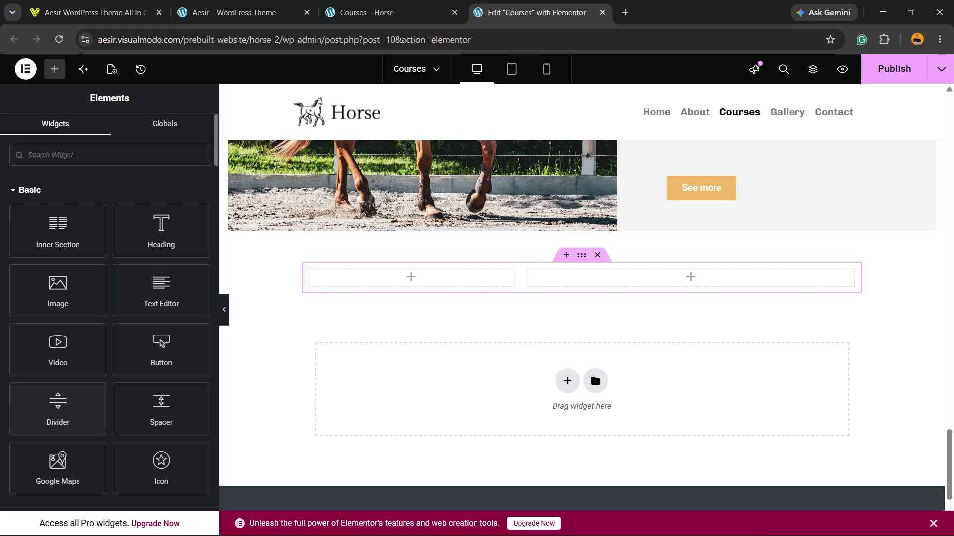
# Add an Image widget to the new section's right column and insert the media library photo of a blue-shirted rider on a galloping white horse
pyautogui.moveTo(57, 291); pyautogui.dragTo(691, 278)
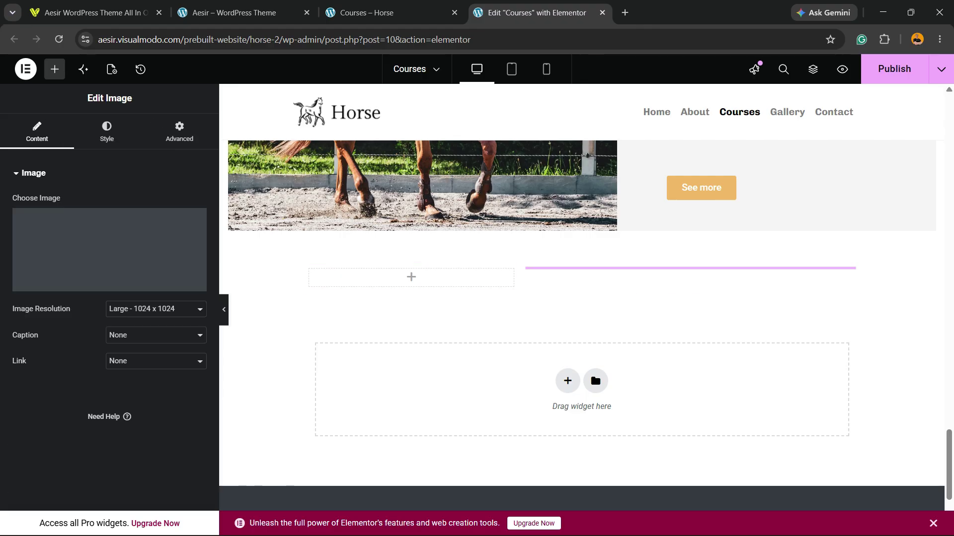
pyautogui.click(100, 281)
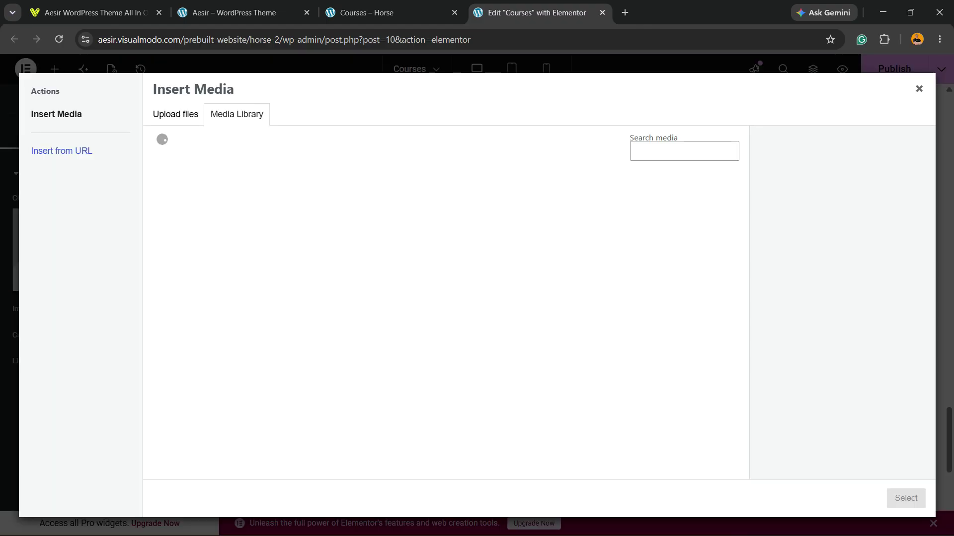
pyautogui.click(295, 218)
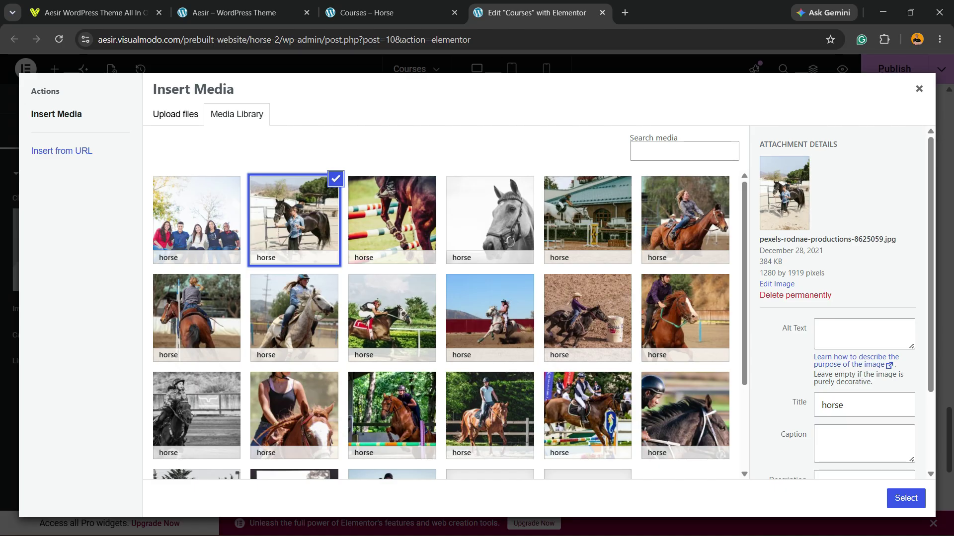
pyautogui.click(685, 416)
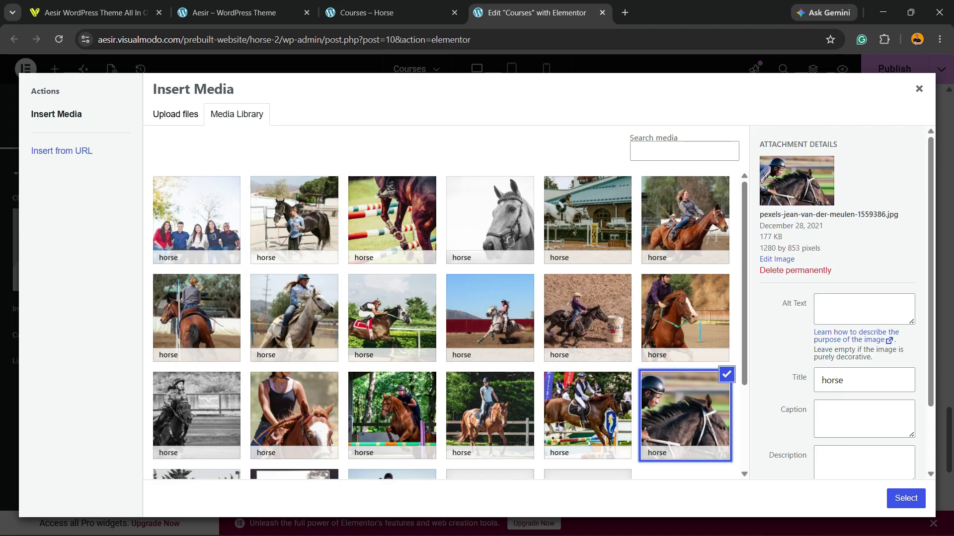
pyautogui.click(587, 219)
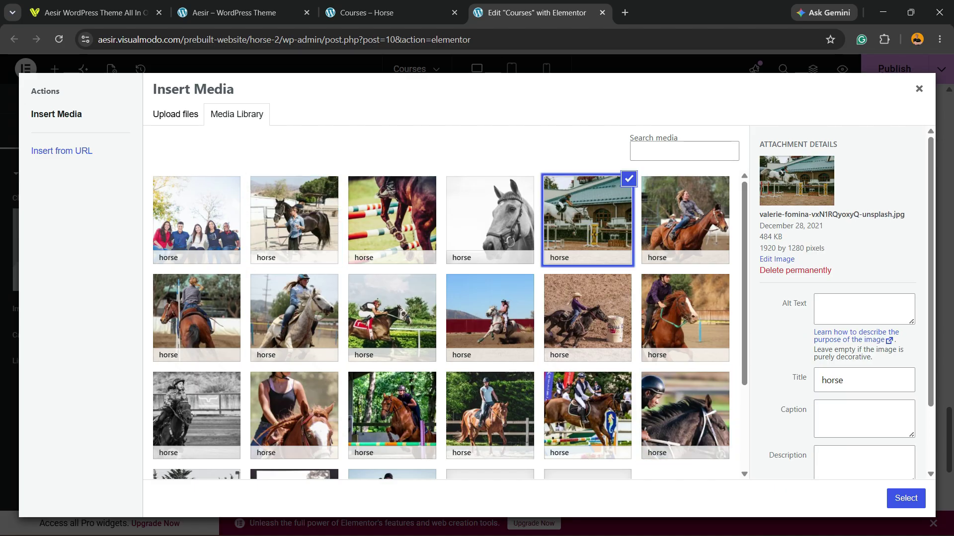
pyautogui.click(685, 219)
pyautogui.click(685, 318)
pyautogui.click(587, 318)
pyautogui.click(490, 317)
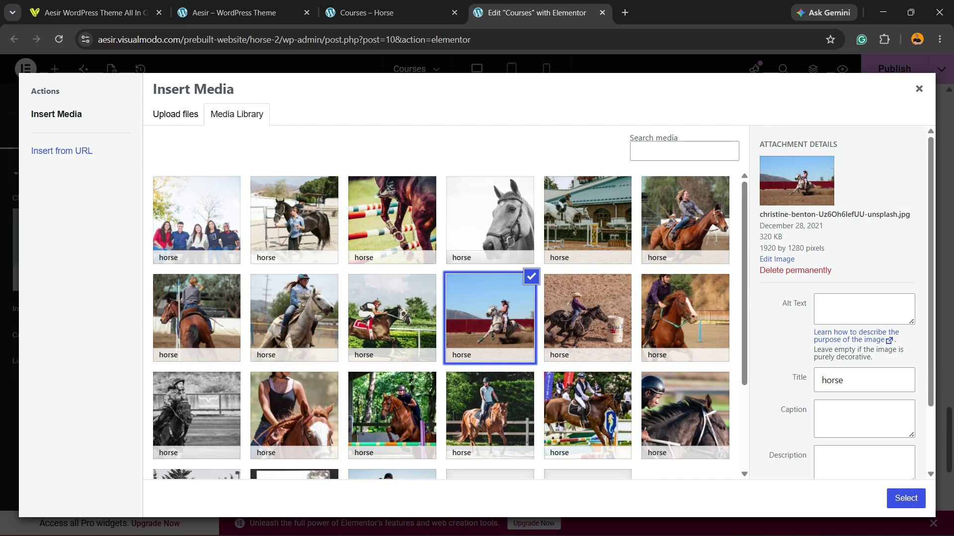
pyautogui.click(392, 318)
pyautogui.click(392, 219)
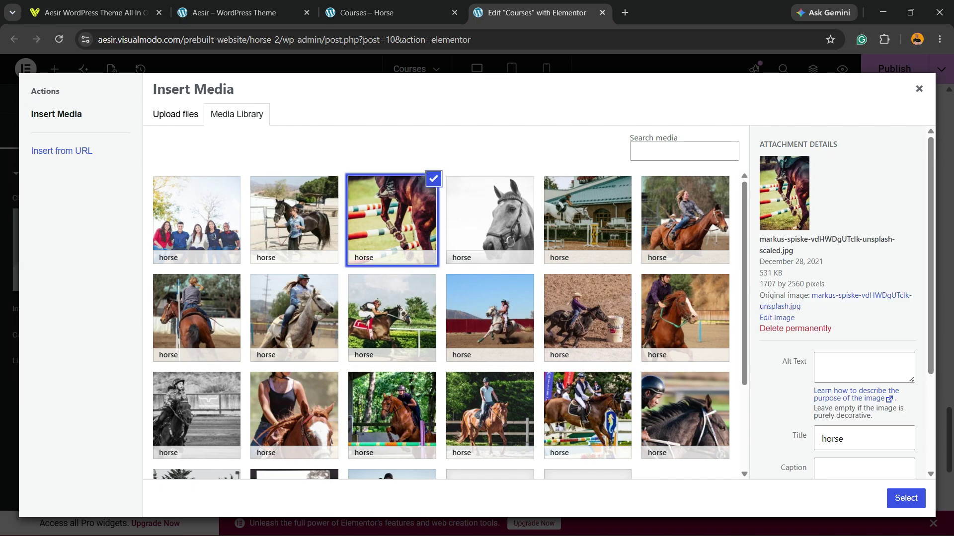
pyautogui.click(196, 318)
pyautogui.click(294, 318)
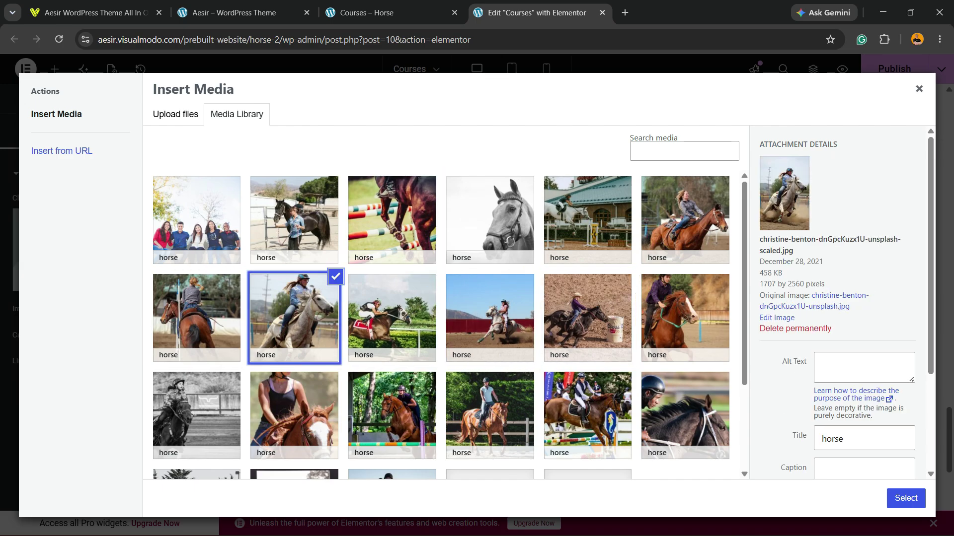
pyautogui.click(905, 498)
# Add a Heading widget to the empty left column beside the white horse photo
pyautogui.scroll(-5, 690, 407)
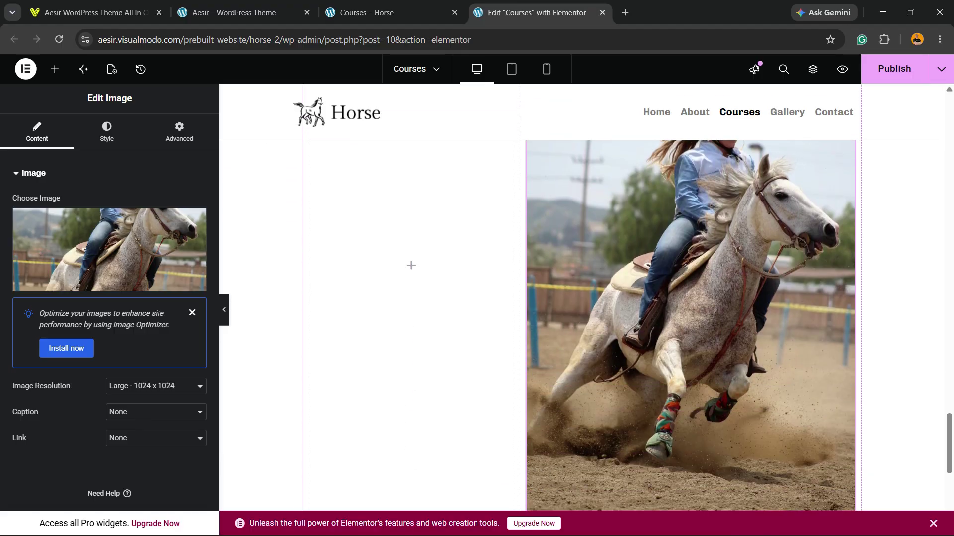
pyautogui.scroll(7, 690, 407)
pyautogui.scroll(5, 581, 323)
pyautogui.scroll(-10, 581, 323)
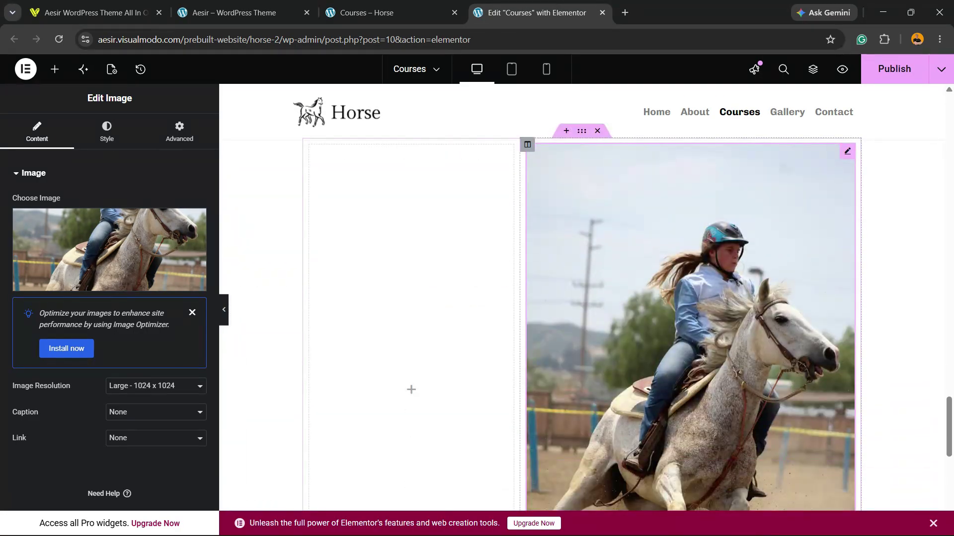
pyautogui.scroll(5, 581, 323)
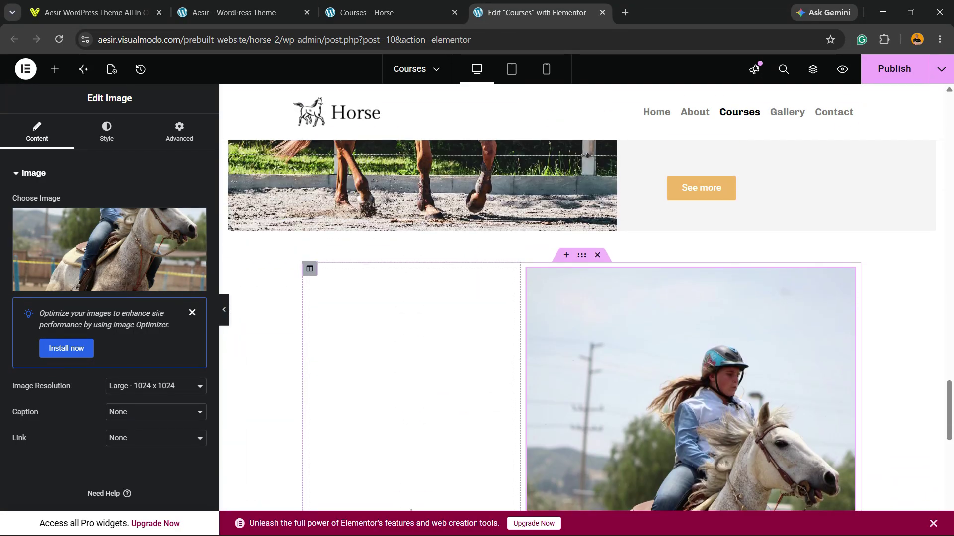
pyautogui.scroll(-5, 581, 322)
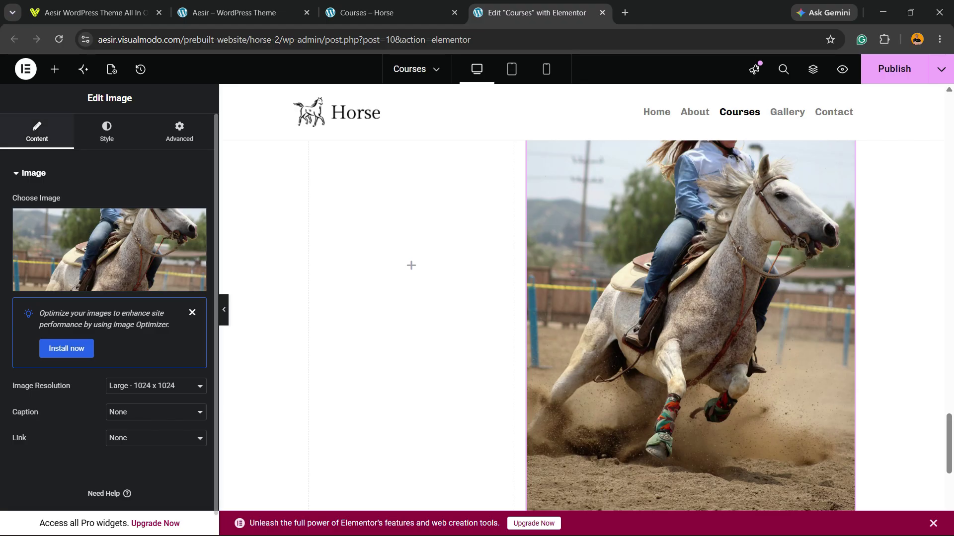
pyautogui.click(55, 69)
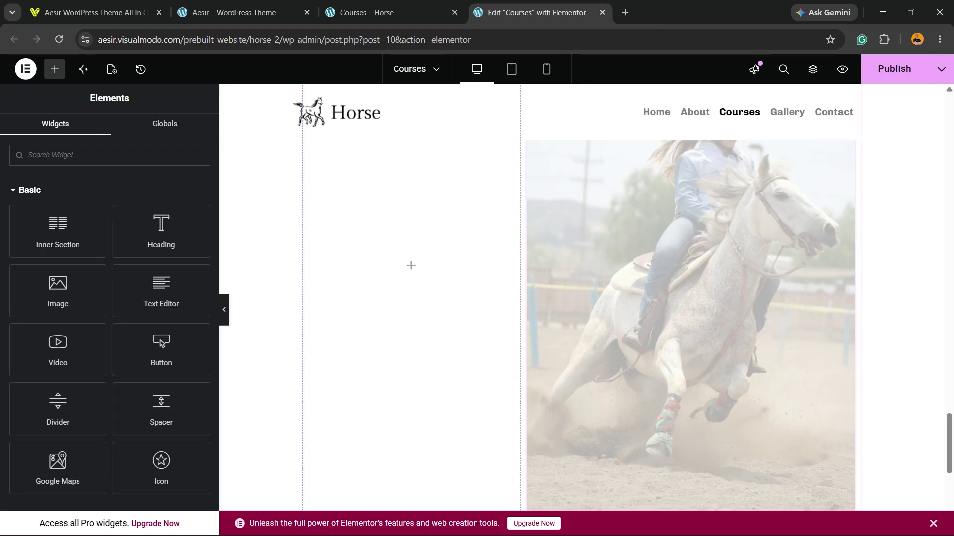
pyautogui.moveTo(161, 231); pyautogui.dragTo(390, 263)
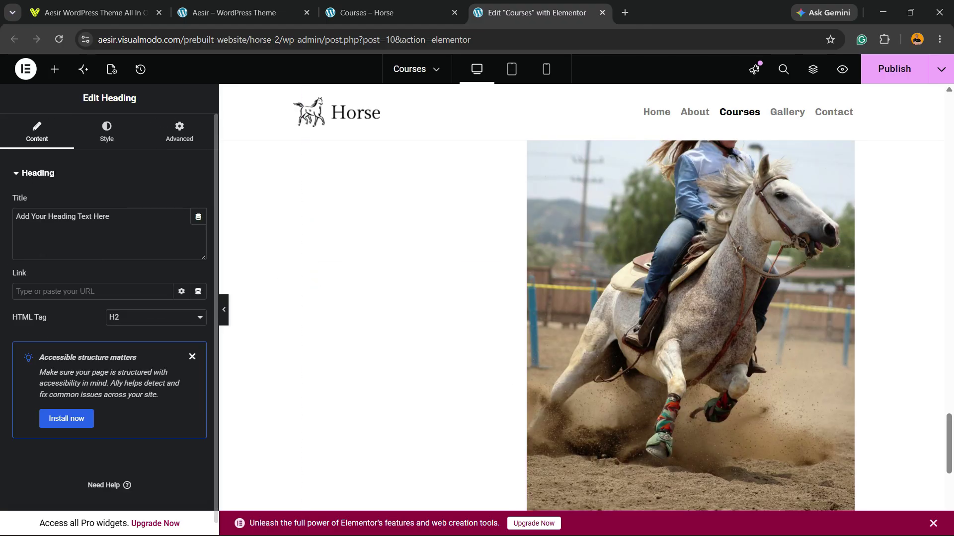
# Add a Text Editor widget below the heading in the new section's left column
pyautogui.click(25, 69)
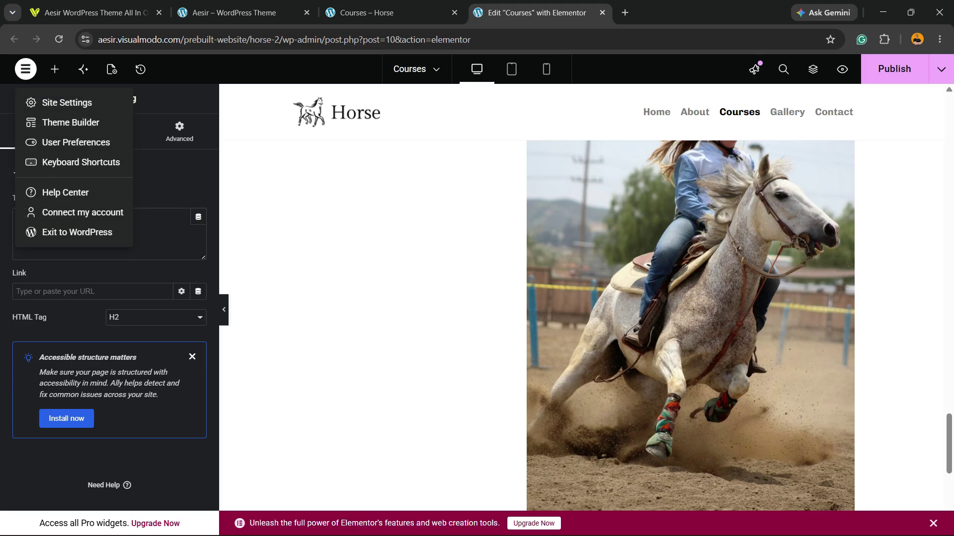
pyautogui.click(54, 69)
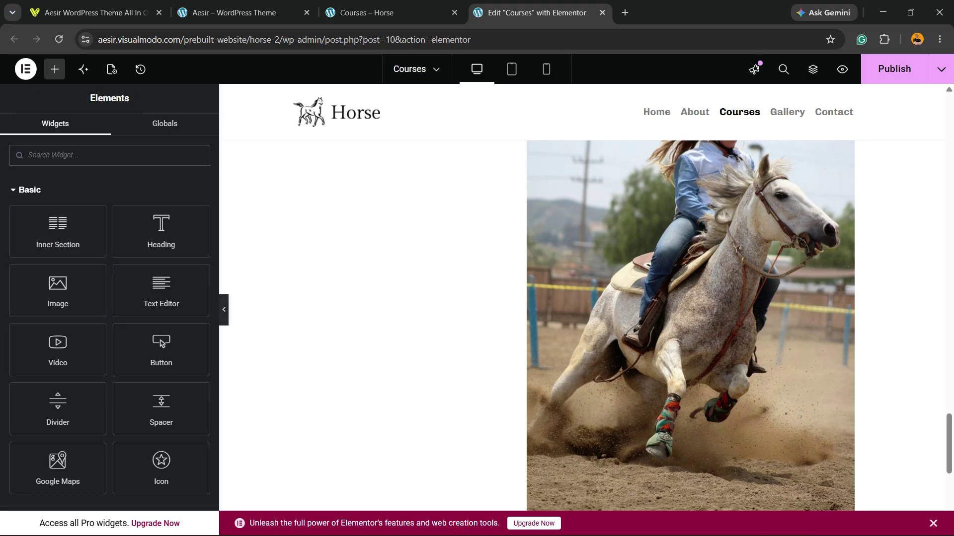
pyautogui.moveTo(161, 291); pyautogui.dragTo(398, 391)
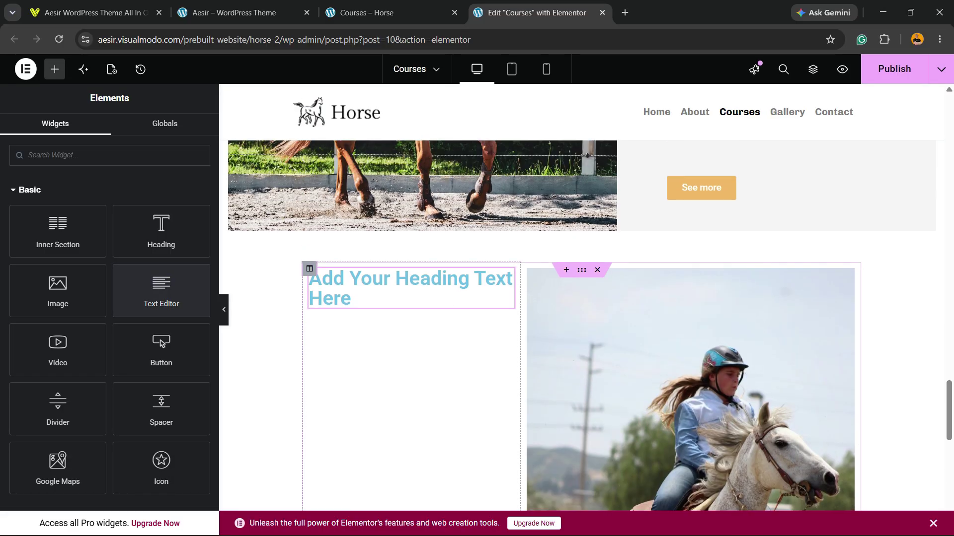
pyautogui.moveTo(161, 291); pyautogui.dragTo(421, 309)
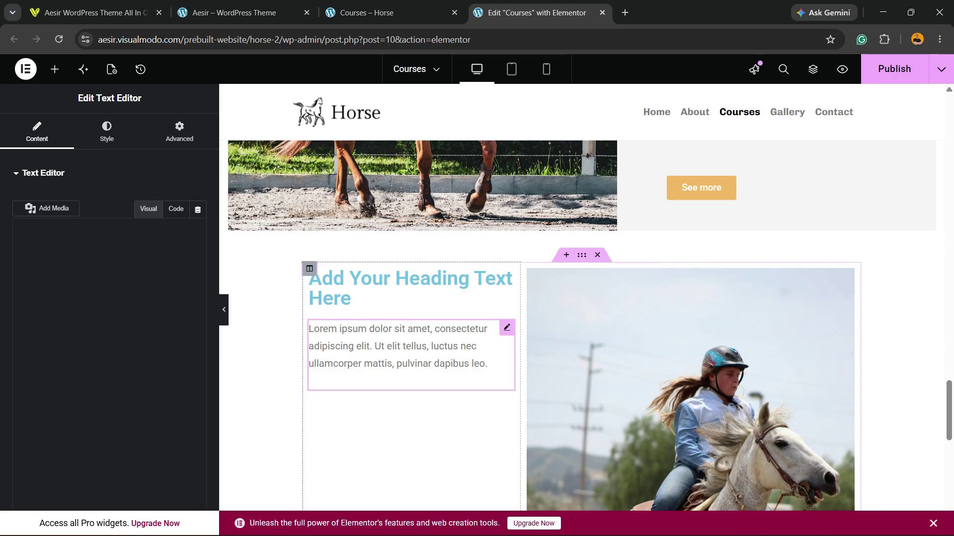
# Add a Button widget below the text paragraph in the new section's left column
pyautogui.click(55, 69)
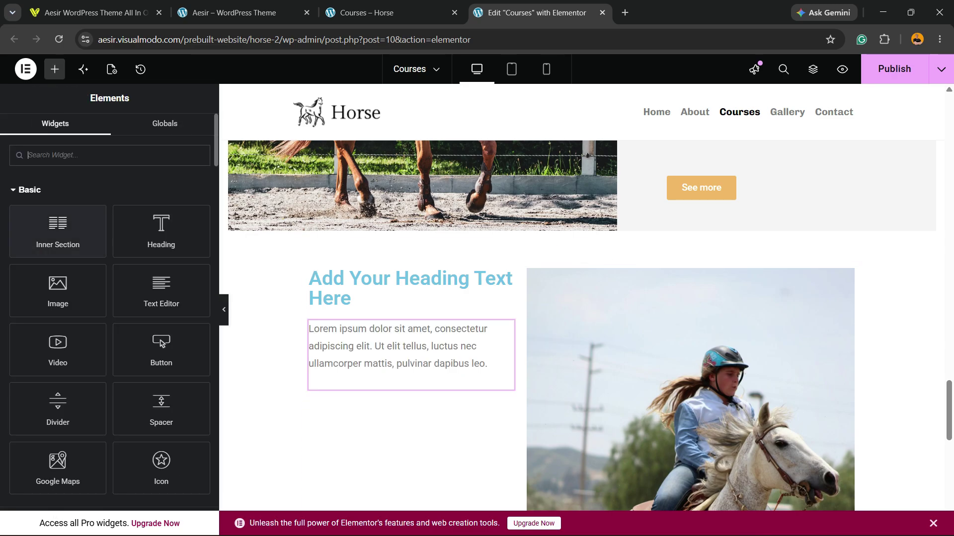
pyautogui.moveTo(161, 347); pyautogui.dragTo(420, 370)
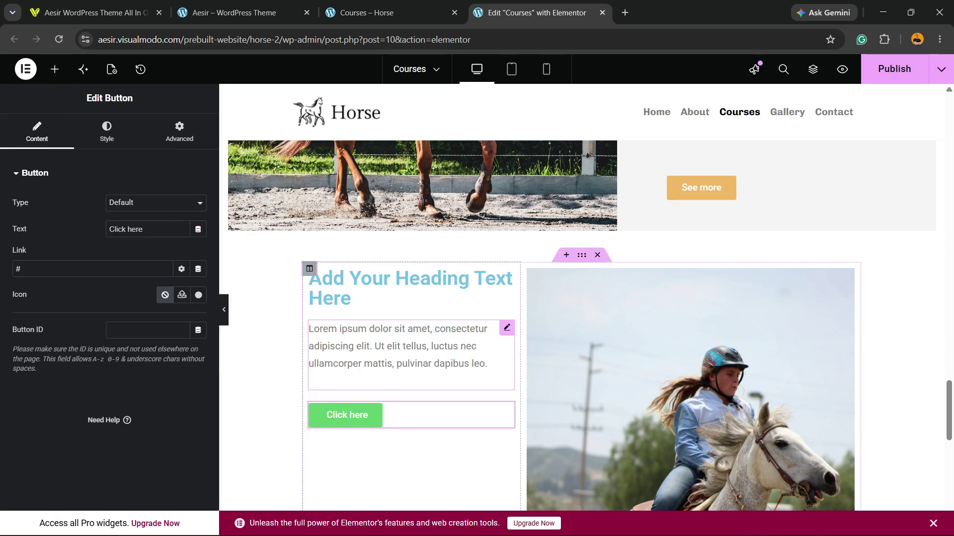
pyautogui.scroll(-2, 419, 370)
pyautogui.scroll(2, 419, 370)
pyautogui.scroll(-8, 419, 370)
pyautogui.scroll(8, 419, 370)
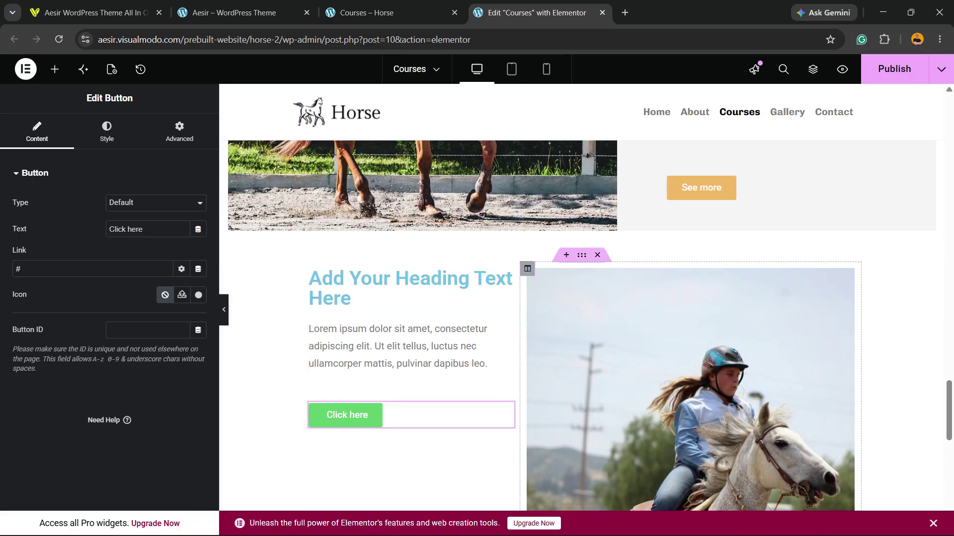
# Set the new two-column section's vertical alignment to Middle
pyautogui.rightClick(582, 255)
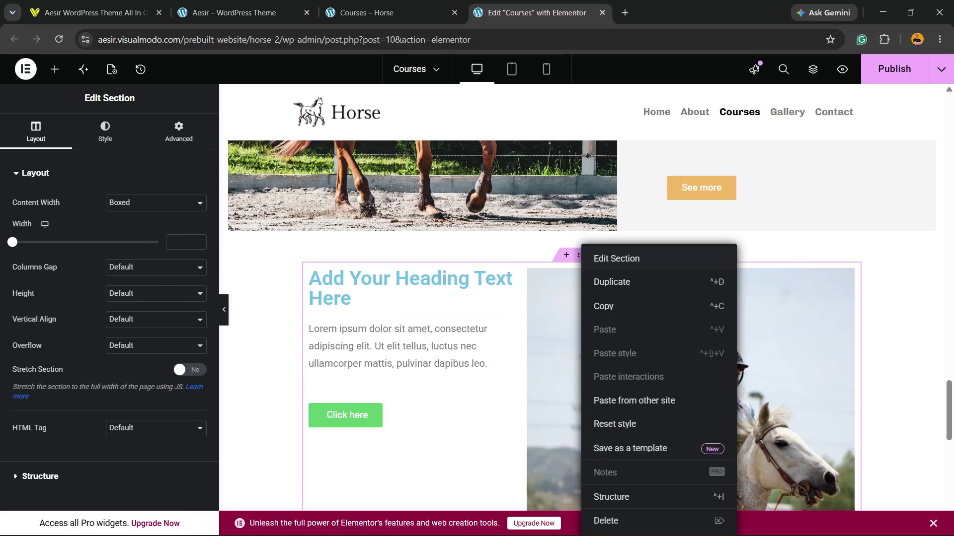
pyautogui.press('Escape')
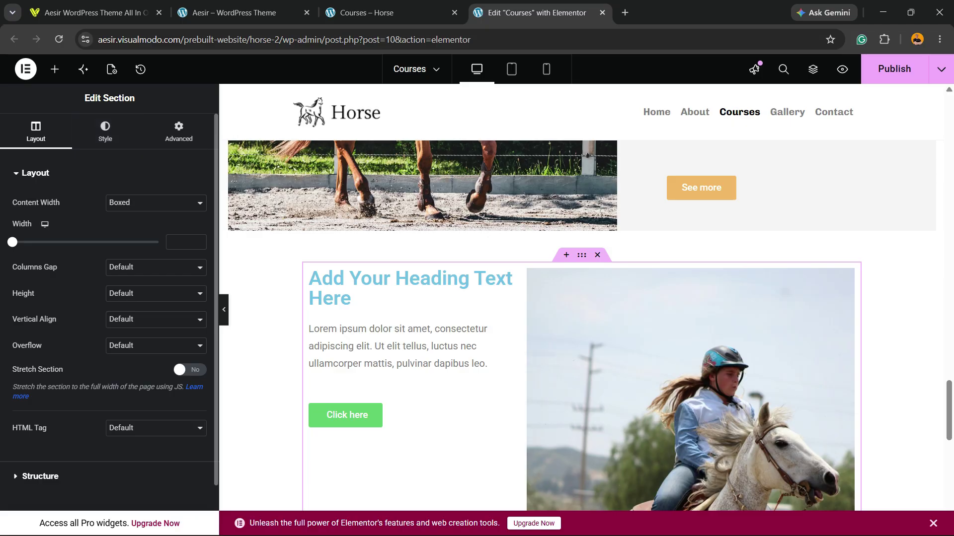
pyautogui.click(156, 293)
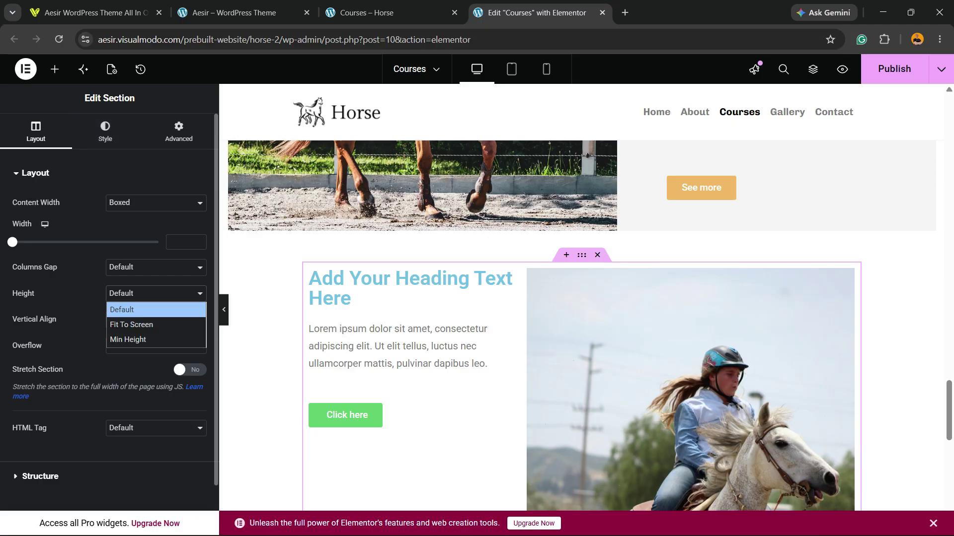
pyautogui.click(122, 309)
pyautogui.click(156, 319)
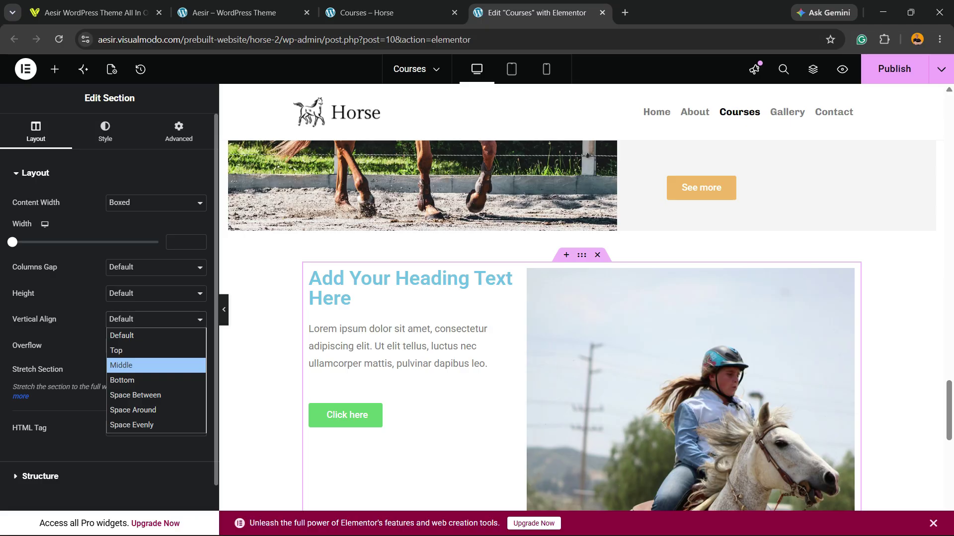
pyautogui.click(121, 365)
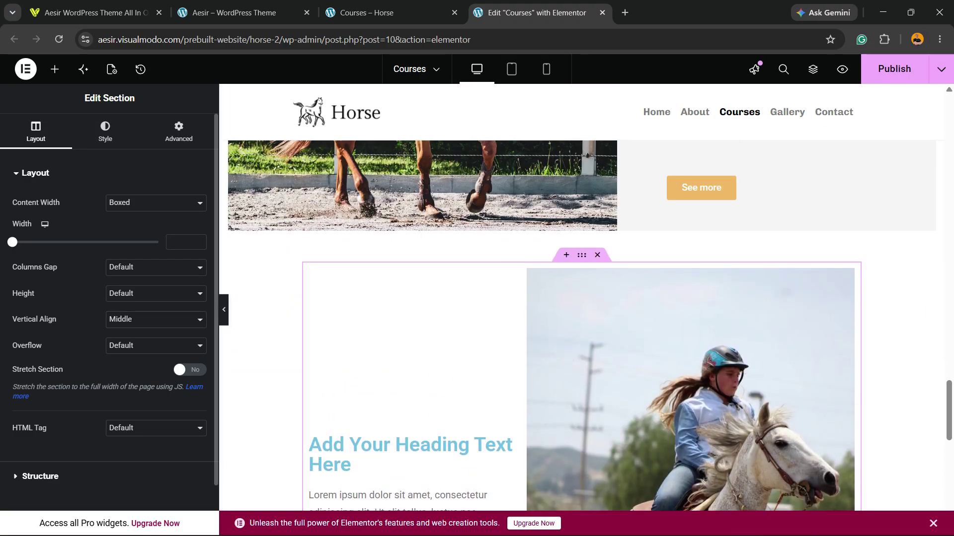
# Add an Icon widget above the heading in the new section's left column and align the icon left
pyautogui.click(54, 69)
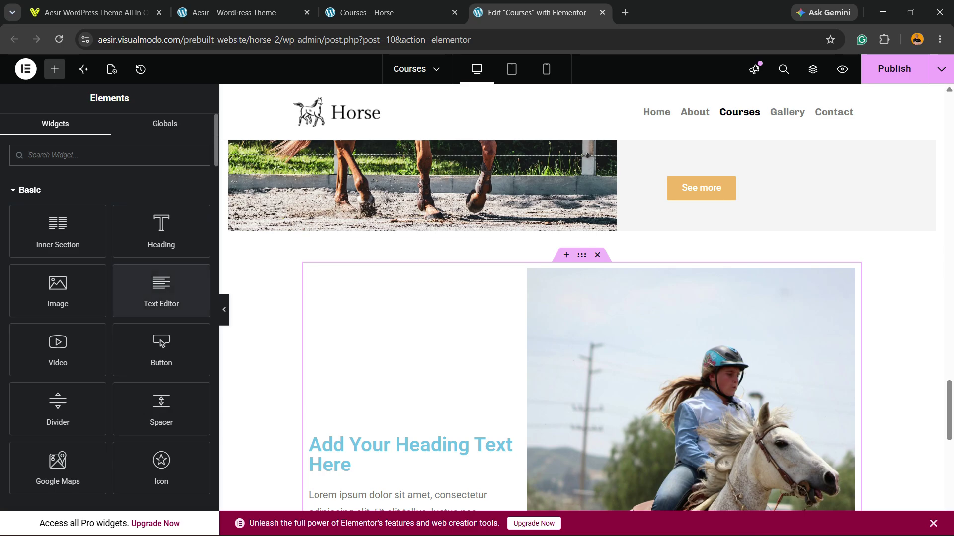
pyautogui.scroll(-3, 58, 318)
pyautogui.moveTo(161, 343); pyautogui.dragTo(388, 452)
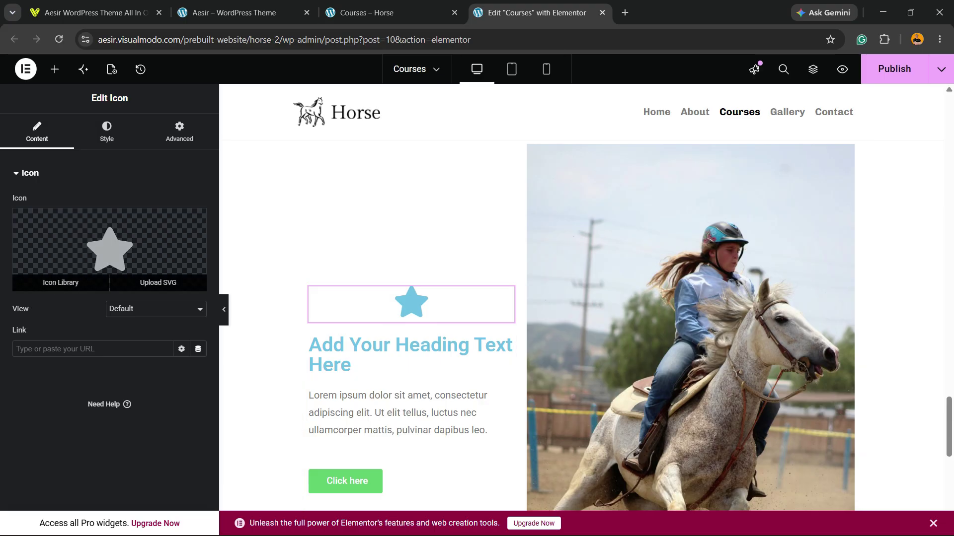
pyautogui.click(106, 131)
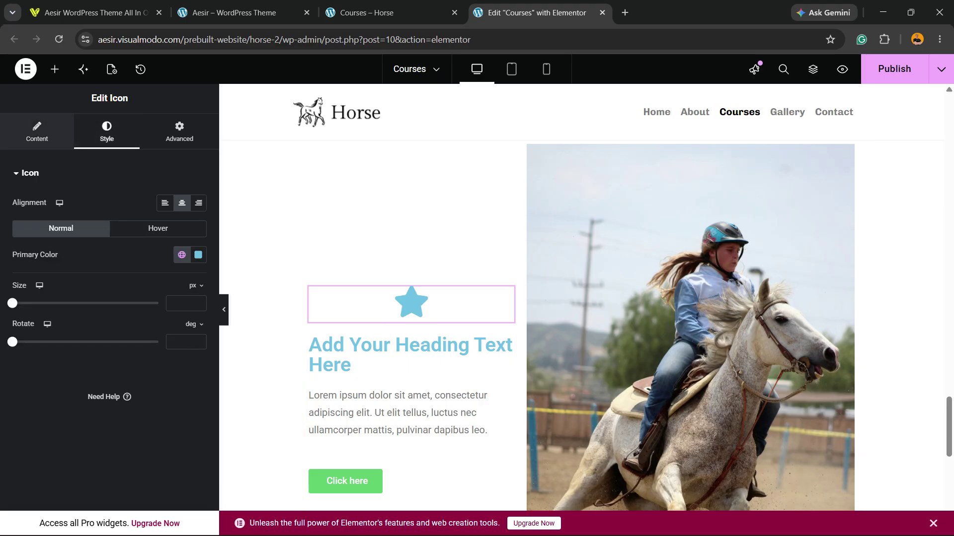
pyautogui.click(165, 202)
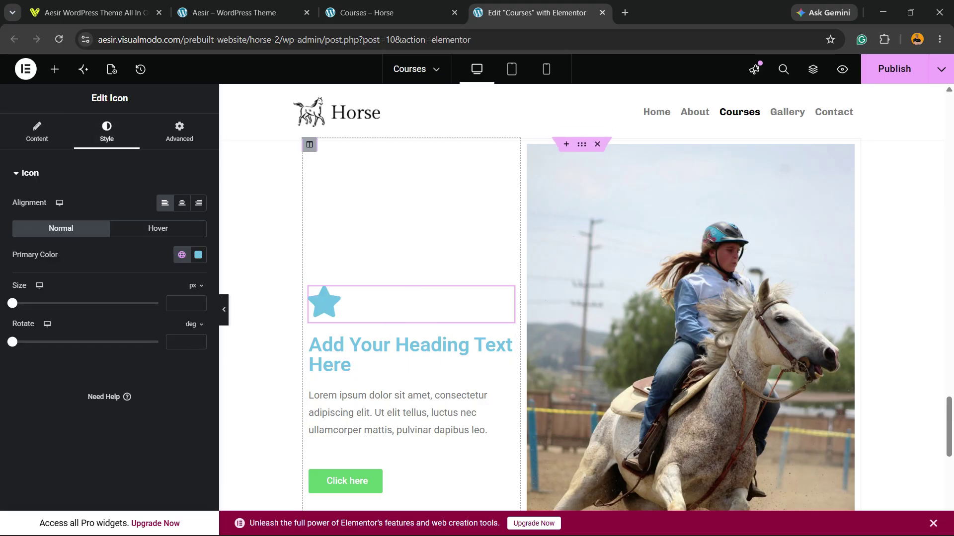
# Examine the new section's layout and compare it with the Horsemanship block above it
pyautogui.scroll(10, 581, 323)
pyautogui.scroll(-8, 581, 323)
pyautogui.scroll(-6, 581, 323)
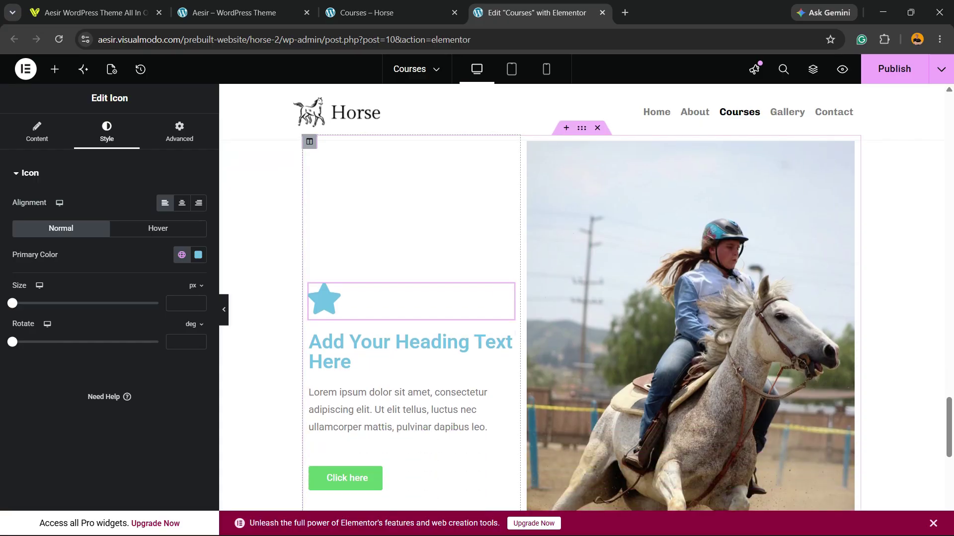
pyautogui.scroll(7, 581, 323)
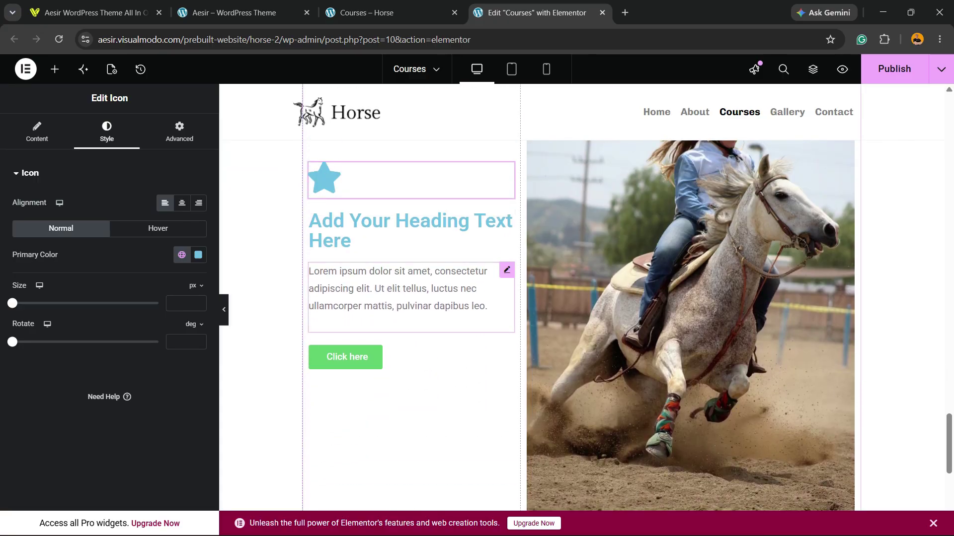
pyautogui.scroll(-5, 581, 323)
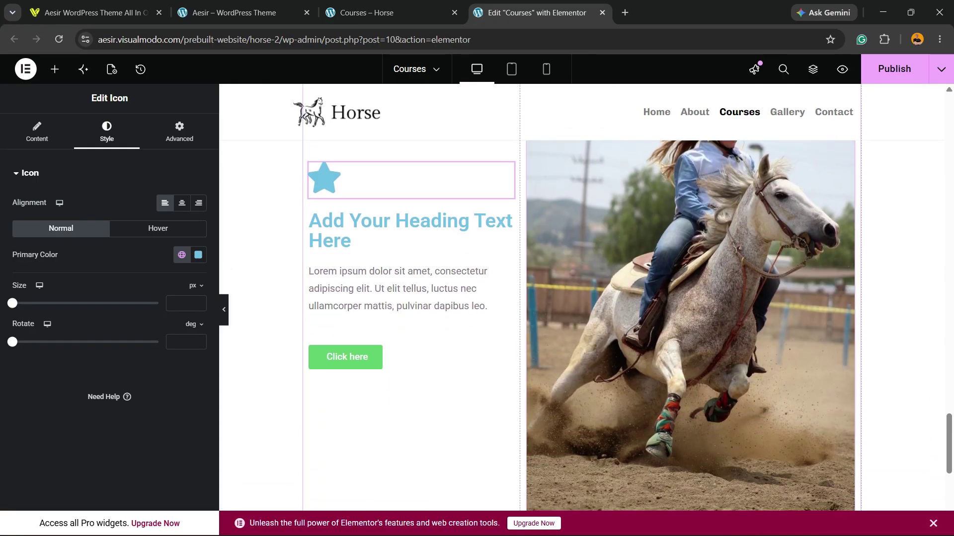
pyautogui.scroll(-3, 581, 323)
pyautogui.scroll(7, 581, 323)
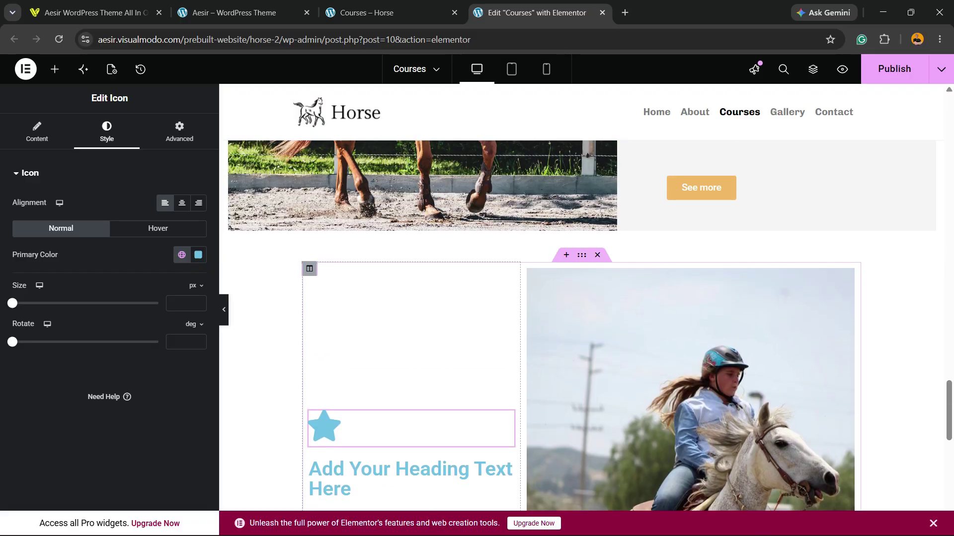
pyautogui.scroll(3, 696, 313)
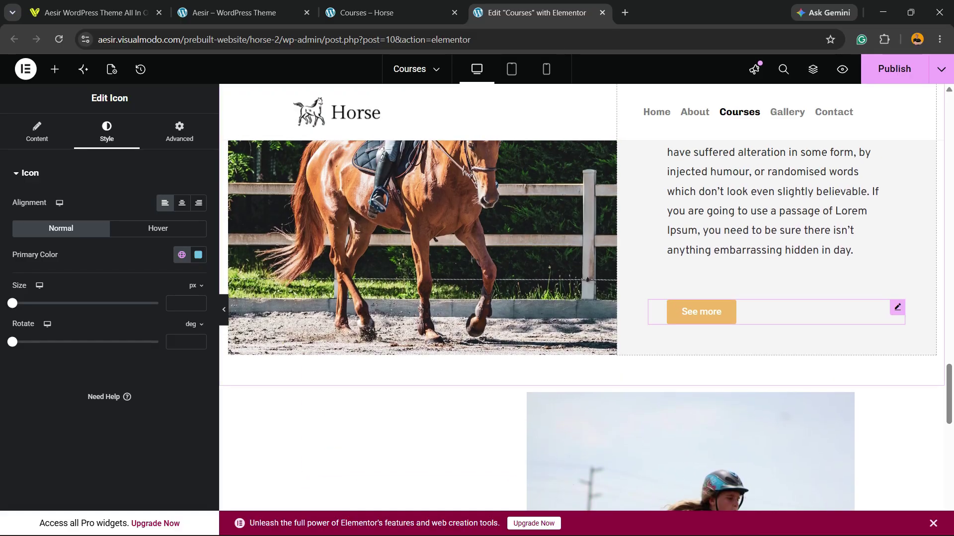
pyautogui.scroll(5, 775, 313)
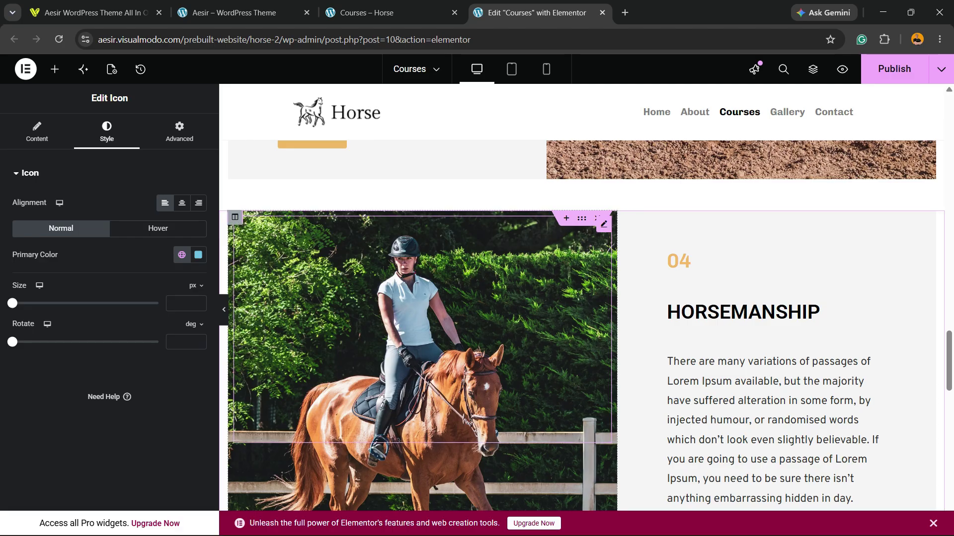
pyautogui.scroll(-7, 317, 308)
pyautogui.hotkey('ctrl', '-')
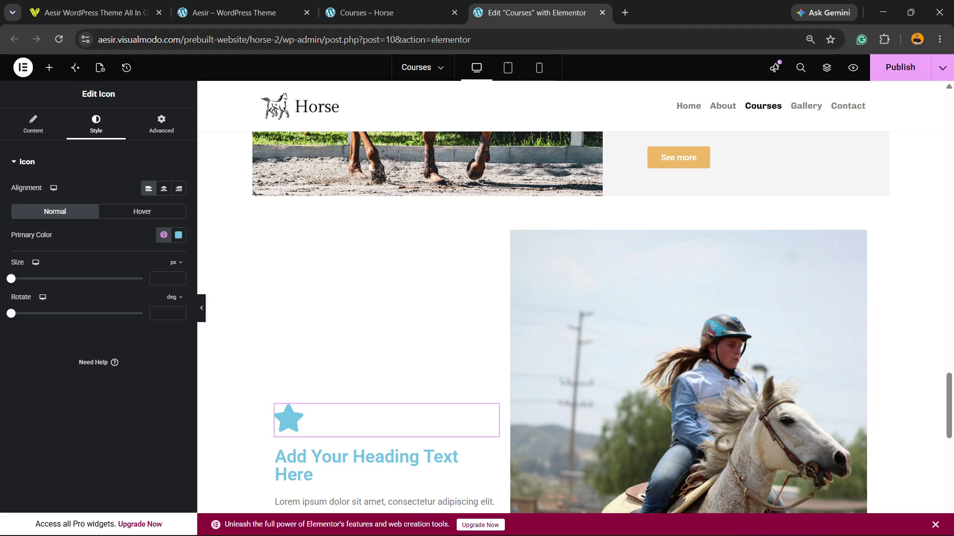
pyautogui.click(49, 67)
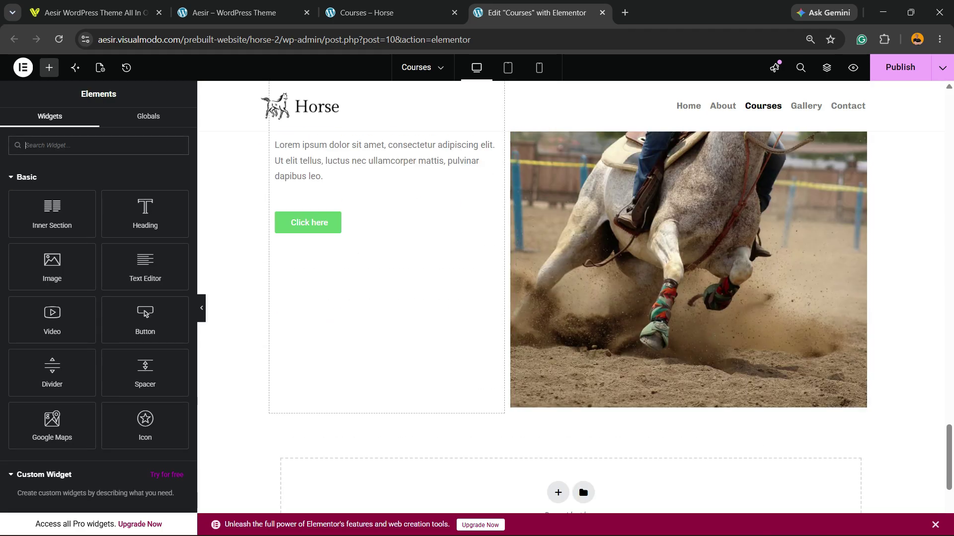
pyautogui.scroll(10, 574, 298)
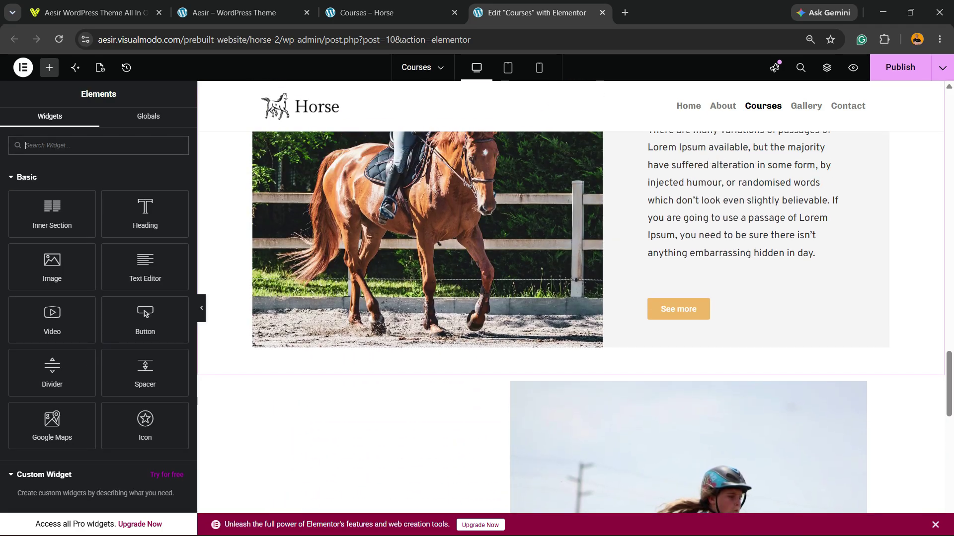
pyautogui.scroll(-3, 570, 323)
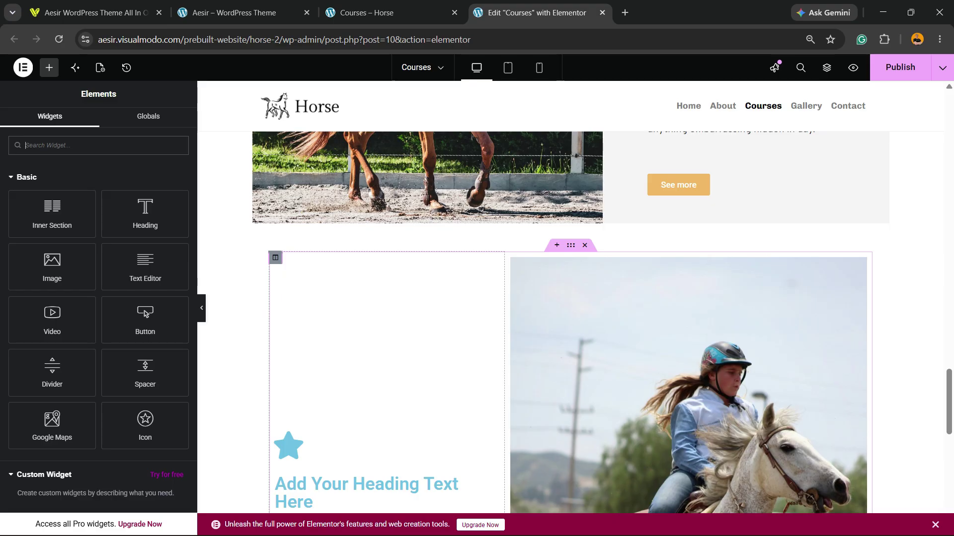
# Give the new section's left column a Classic background in the light gray color #F3F3F3
pyautogui.click(275, 257)
pyautogui.rightClick(316, 274)
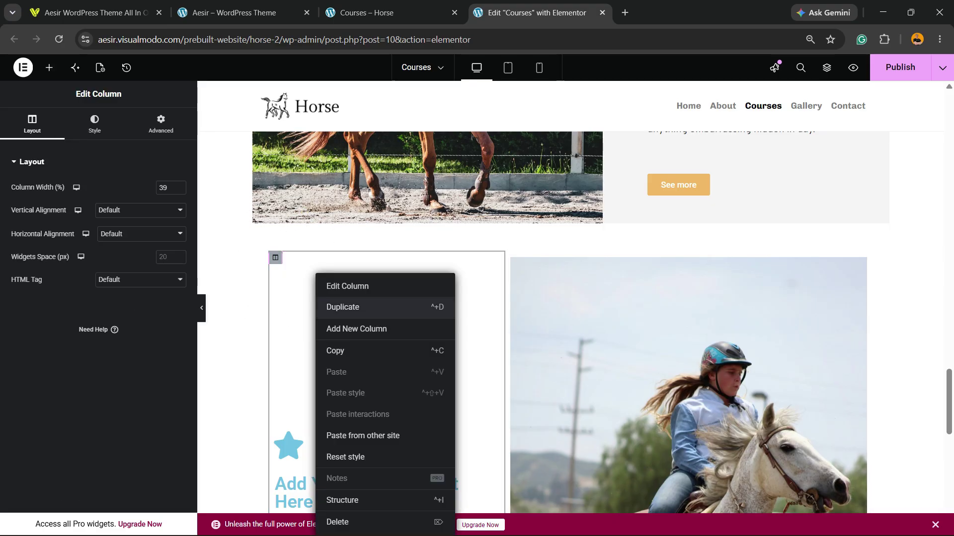
pyautogui.click(339, 285)
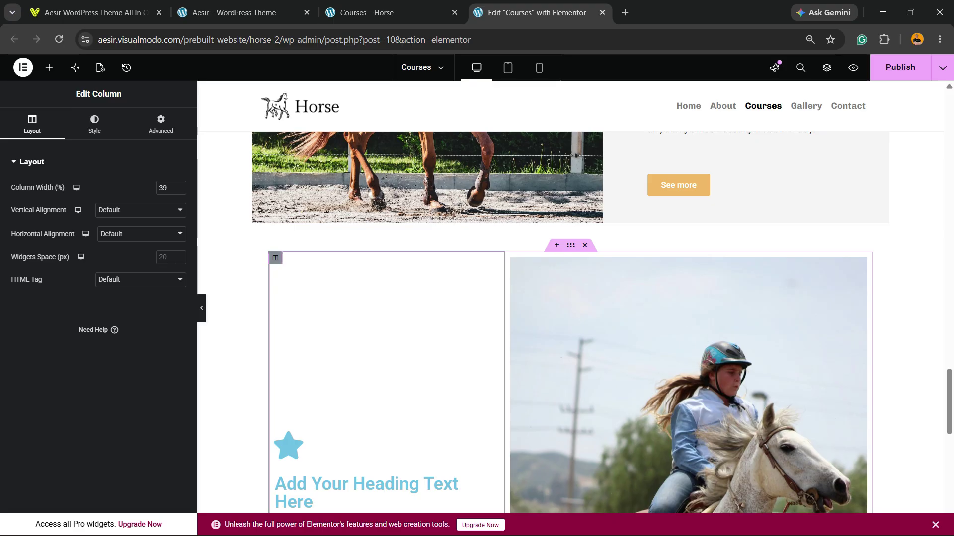
pyautogui.click(276, 257)
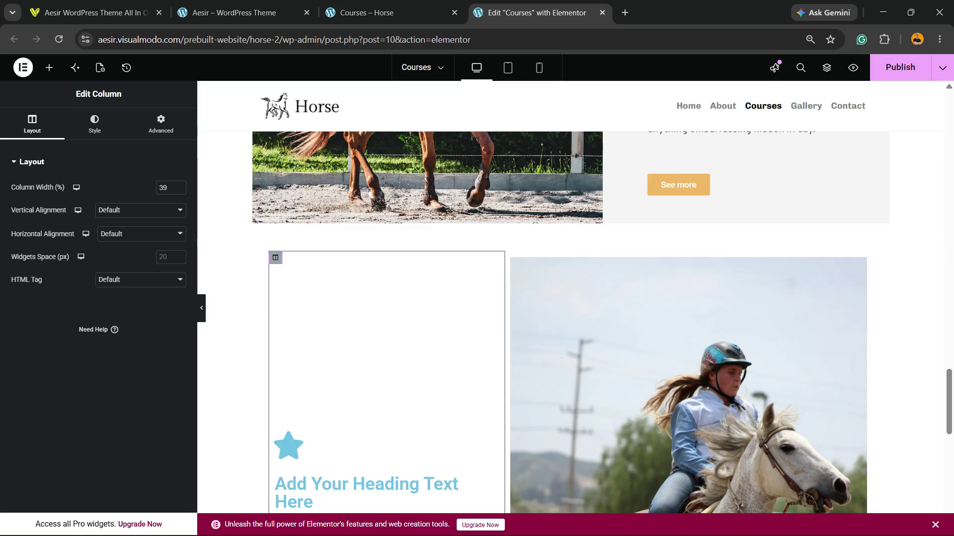
pyautogui.hotkey('ctrl', '+')
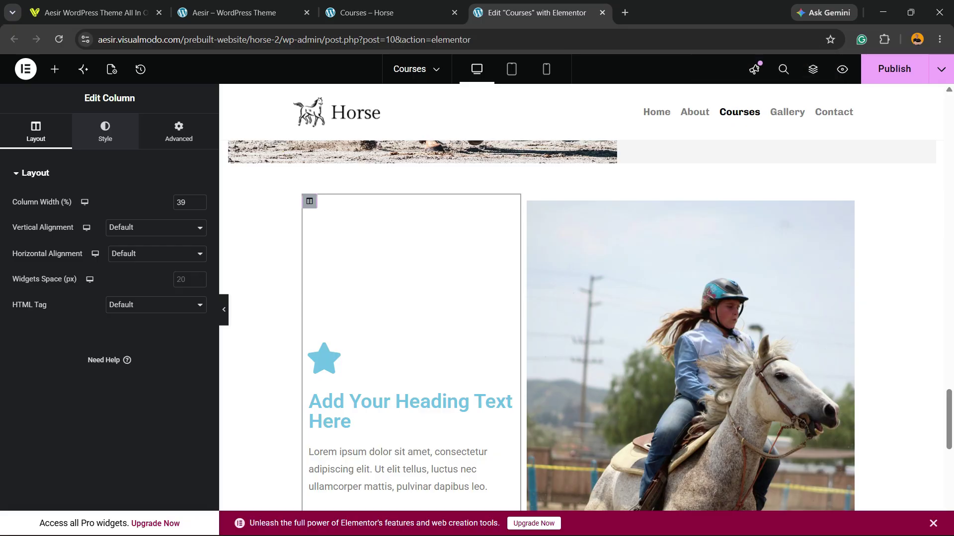
pyautogui.click(104, 132)
pyautogui.click(36, 132)
pyautogui.click(105, 131)
pyautogui.click(178, 132)
pyautogui.click(105, 132)
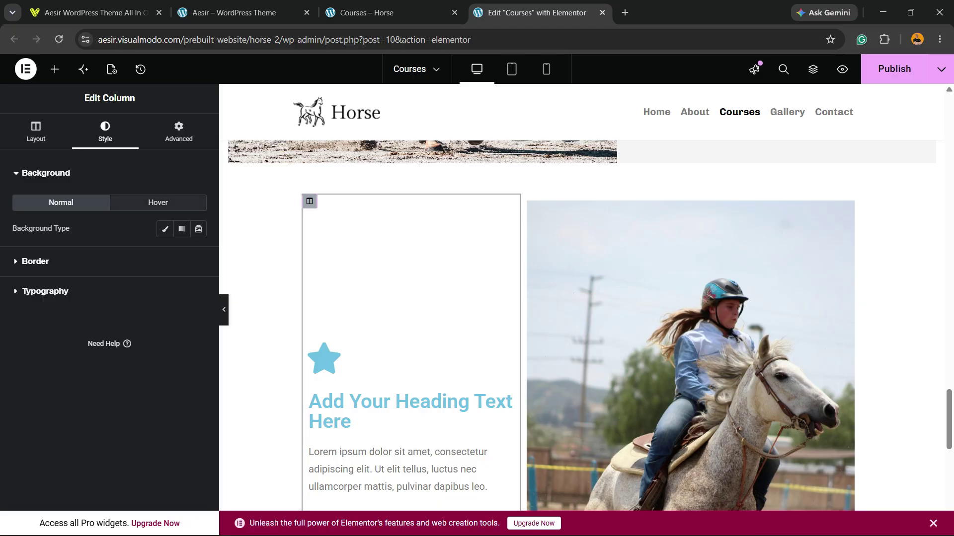
pyautogui.click(158, 202)
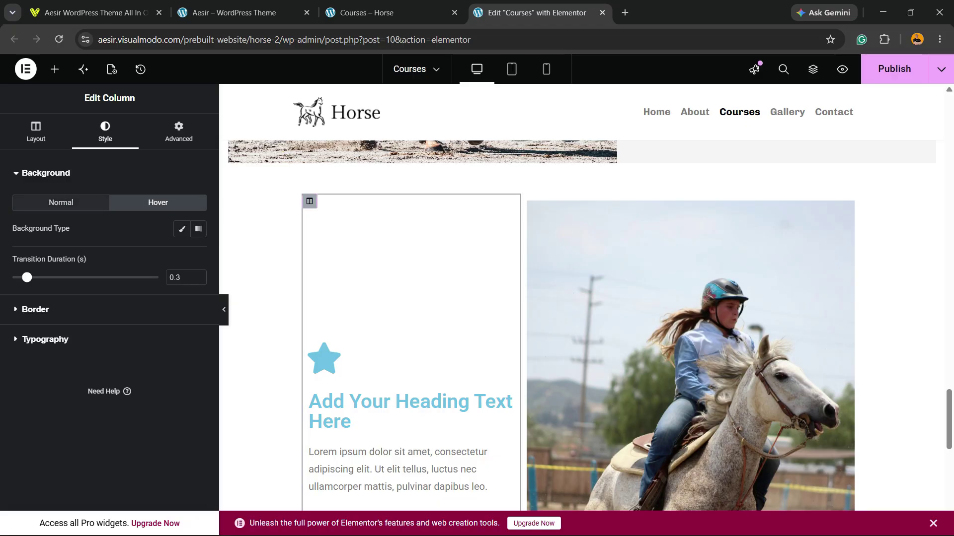
pyautogui.click(61, 203)
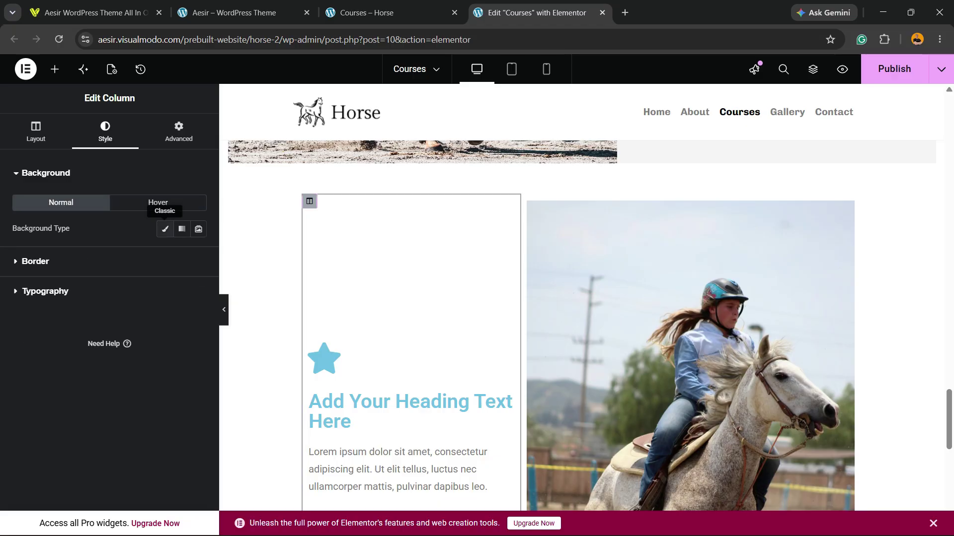
pyautogui.click(165, 229)
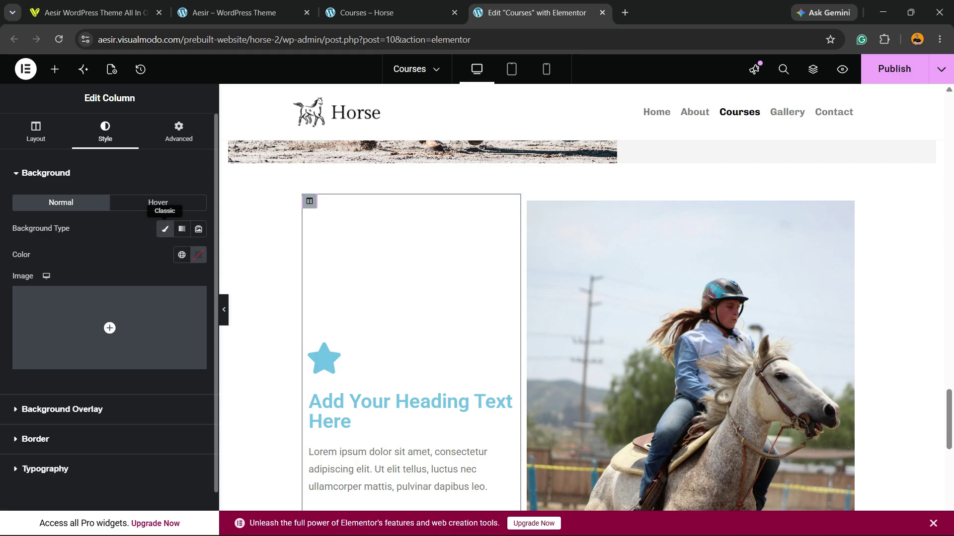
pyautogui.moveTo(196, 318); pyautogui.dragTo(127, 308)
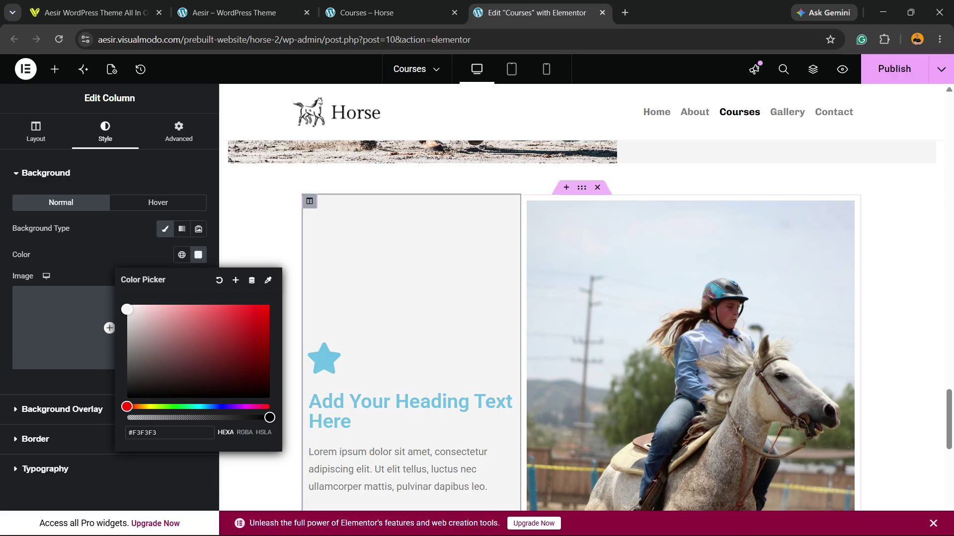
# Set the new section's left column margin and padding to 0 px on all sides
pyautogui.click(55, 69)
pyautogui.scroll(-5, 582, 323)
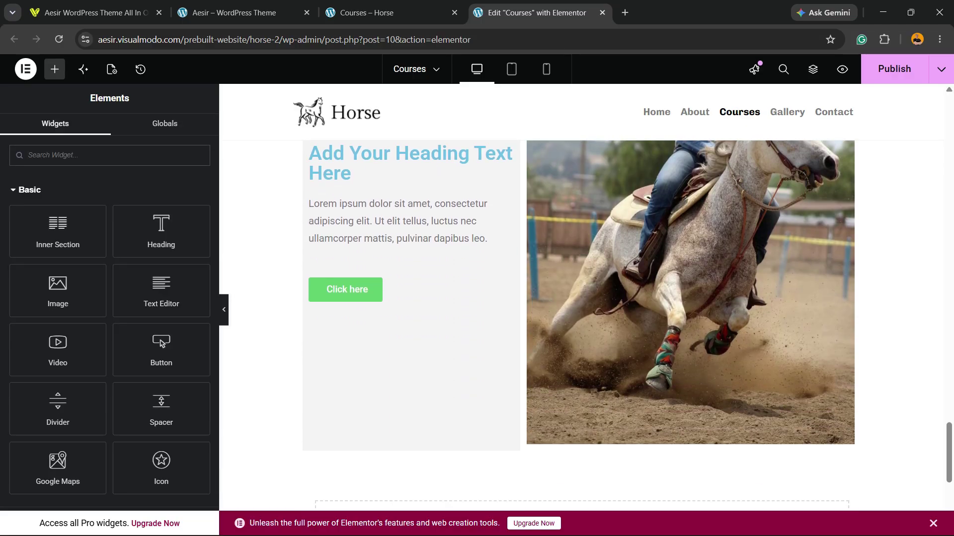
pyautogui.scroll(3, 581, 322)
pyautogui.scroll(3, 581, 323)
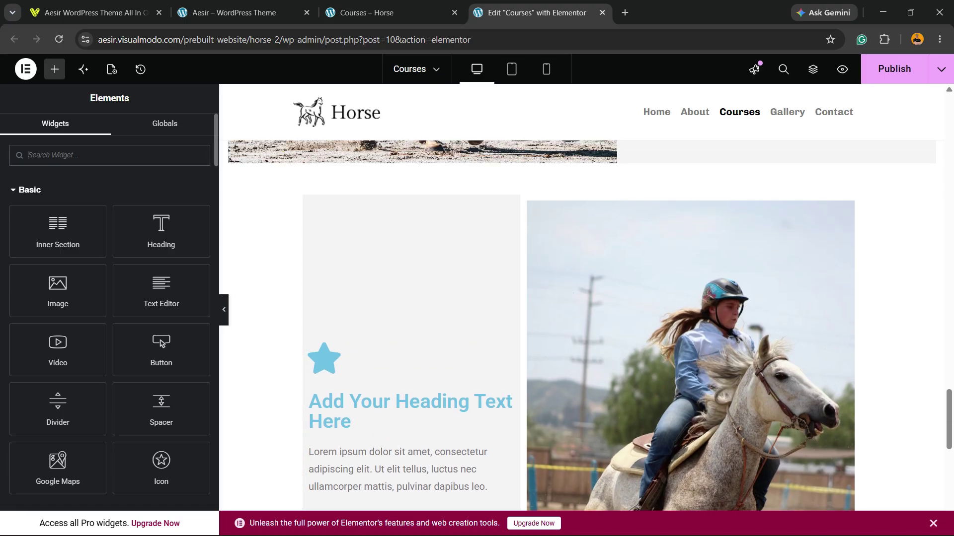
pyautogui.click(309, 202)
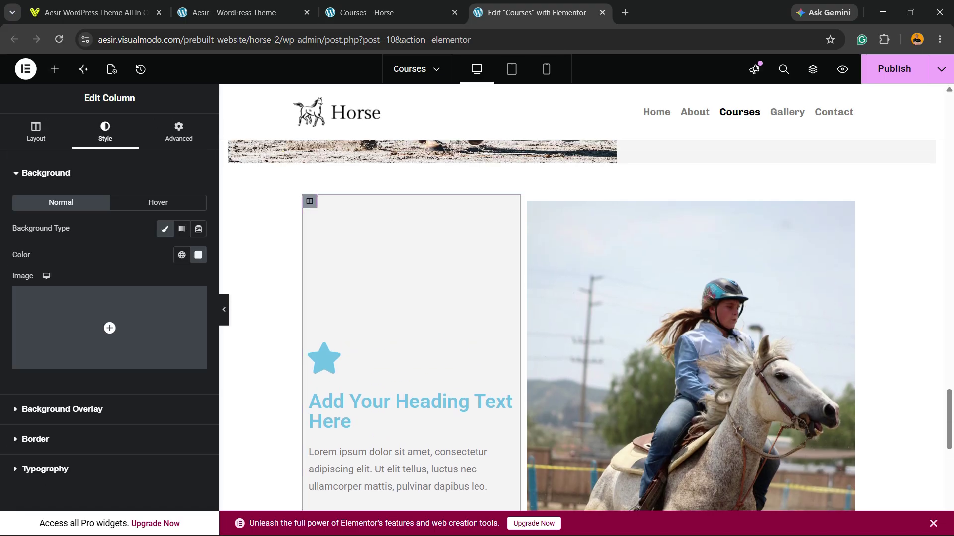
pyautogui.click(178, 131)
pyautogui.click(163, 216)
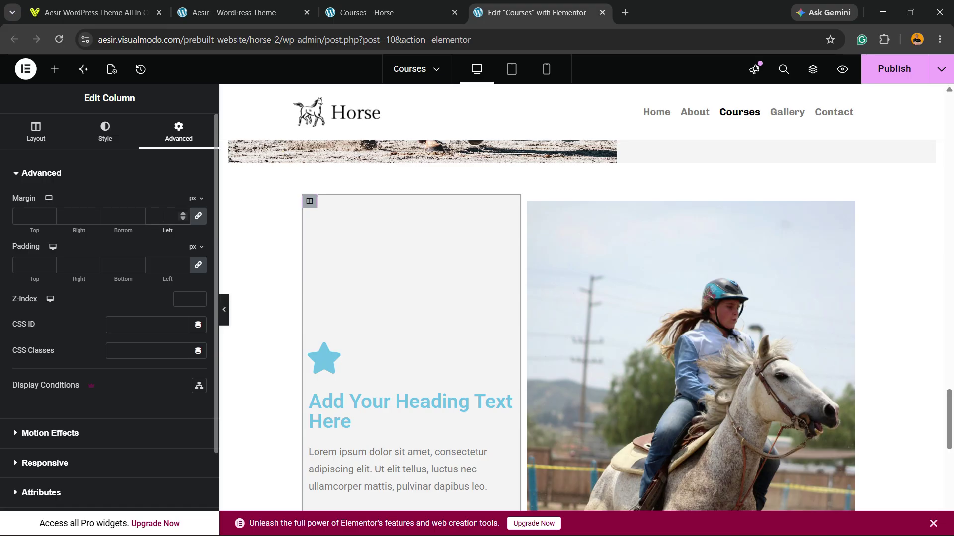
pyautogui.write('0')
pyautogui.click(162, 265)
pyautogui.write('0')
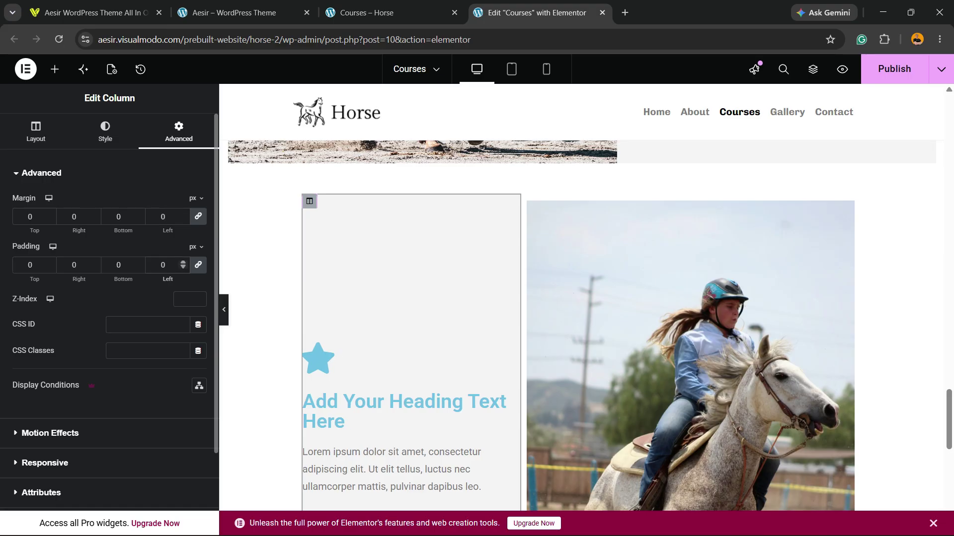
# Set the image column's margin and padding to 0 px on all sides
pyautogui.click(55, 69)
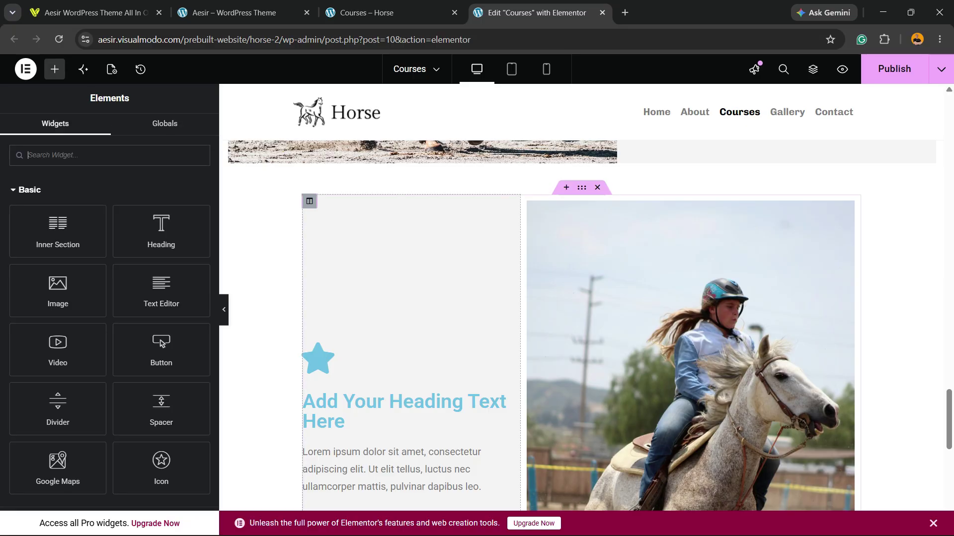
pyautogui.click(527, 201)
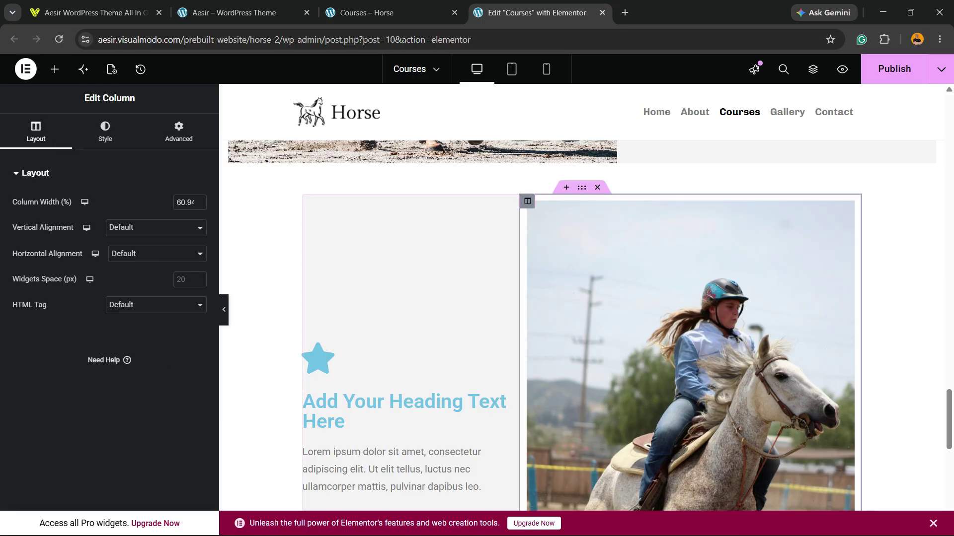
pyautogui.click(179, 132)
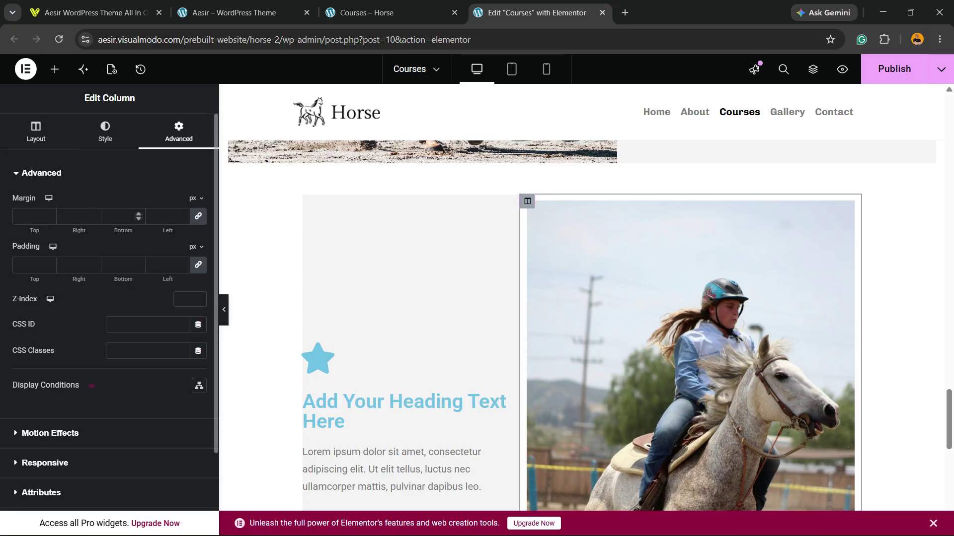
pyautogui.click(164, 217)
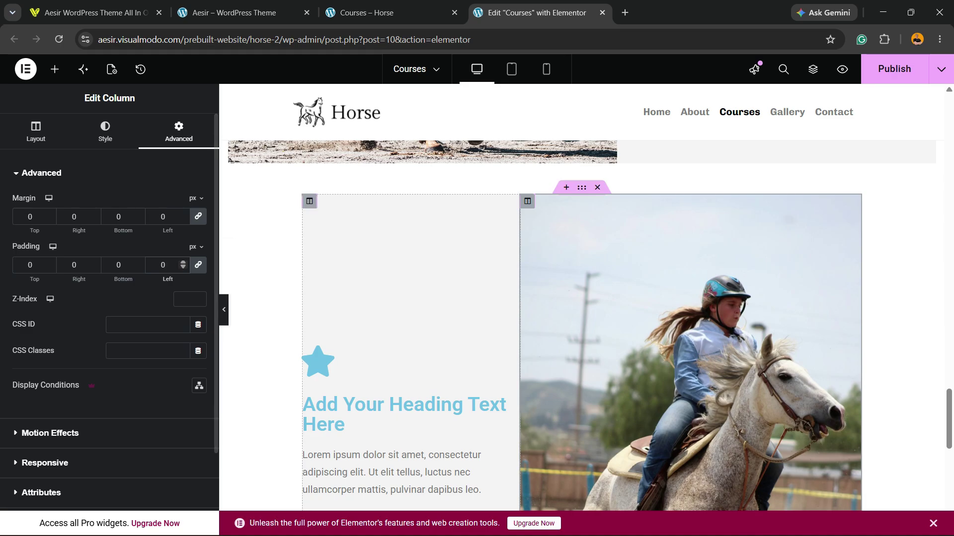
pyautogui.scroll(-5, 586, 323)
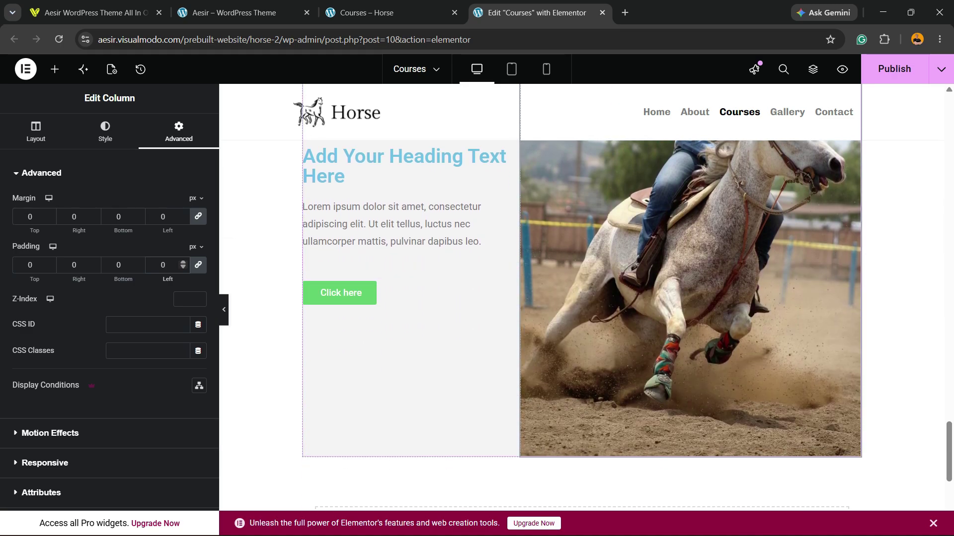
pyautogui.click(55, 69)
pyautogui.scroll(2, 586, 323)
pyautogui.scroll(3, 587, 323)
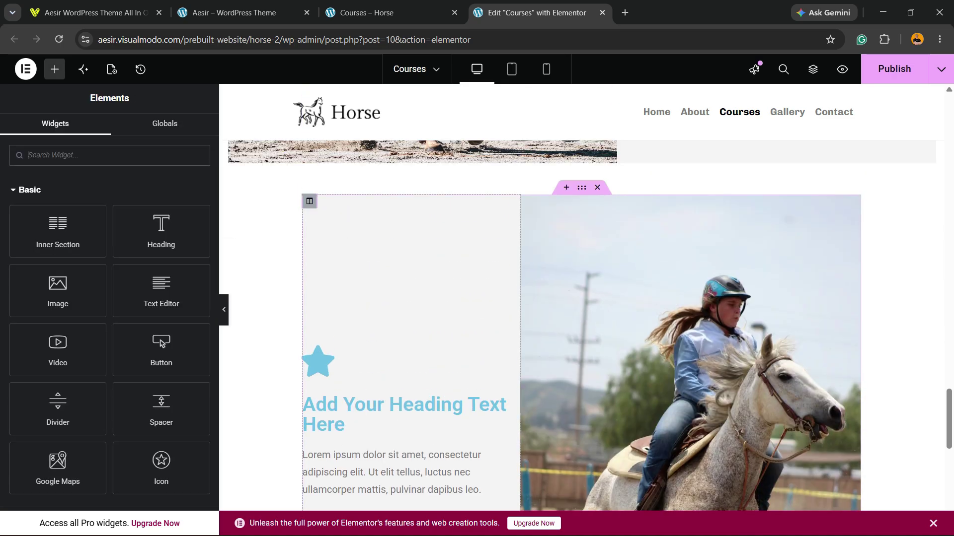
# Give the left column a Gradient background with #D4D4D4 as the second color
pyautogui.scroll(2, 586, 322)
pyautogui.scroll(-1, 586, 323)
pyautogui.scroll(-1, 309, 201)
pyautogui.click(309, 201)
pyautogui.click(105, 131)
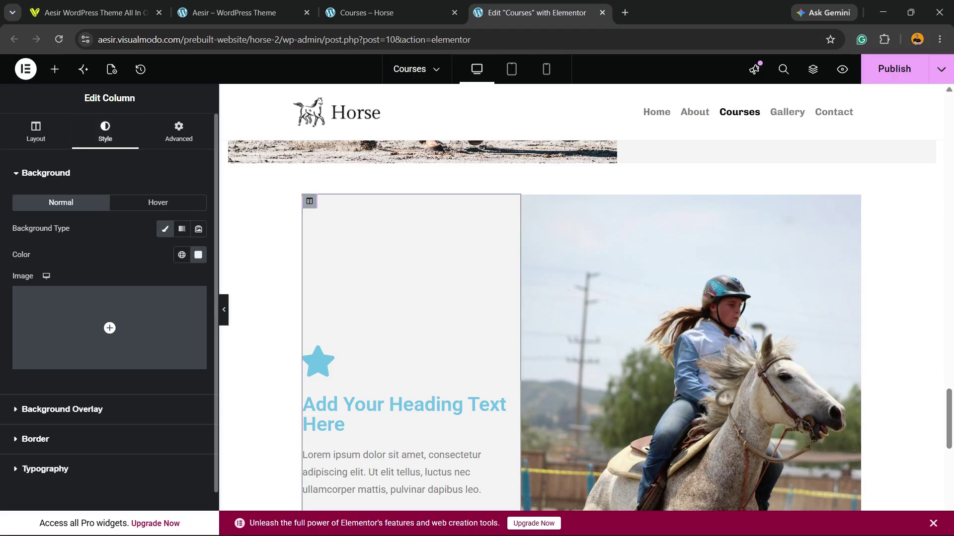
pyautogui.click(182, 228)
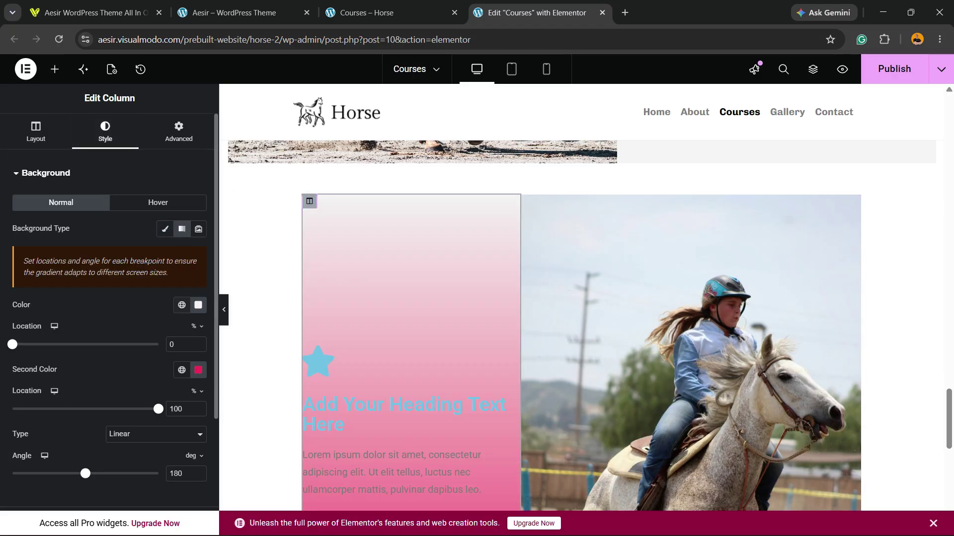
pyautogui.scroll(-2, 581, 298)
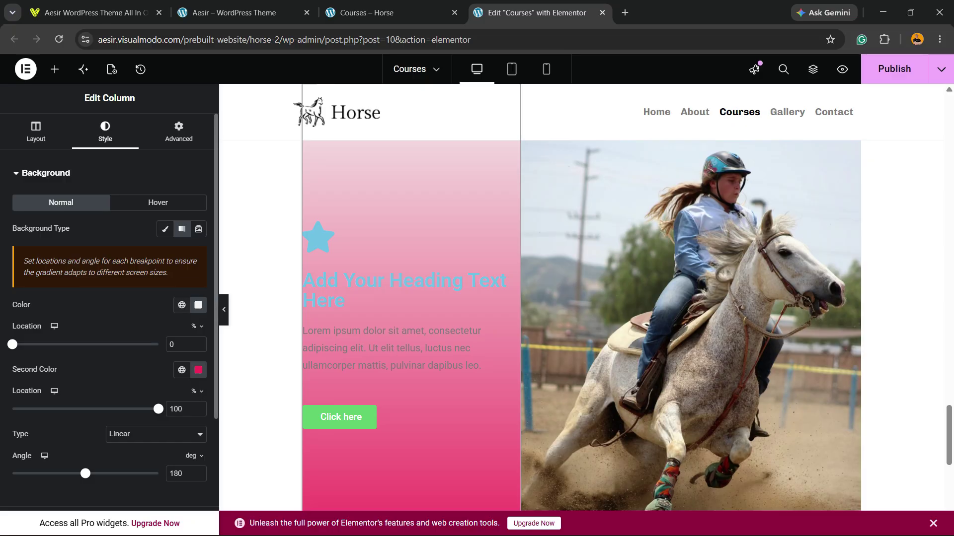
pyautogui.click(198, 370)
pyautogui.write('#F3F3F3')
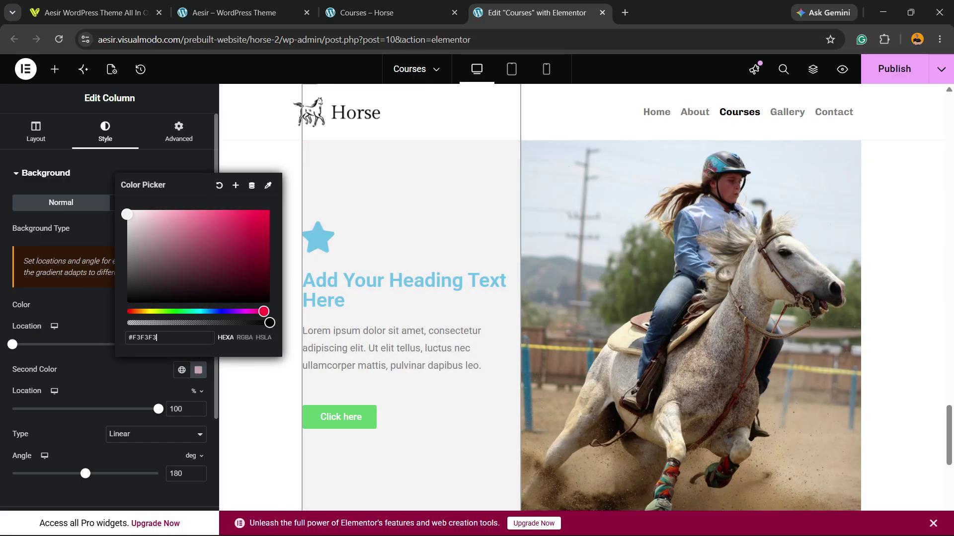
pyautogui.hotkey('ctrl', 'a')
pyautogui.write('#EEEEEE')
pyautogui.hotkey('ctrl', 'a')
pyautogui.write('#D4D4D4')
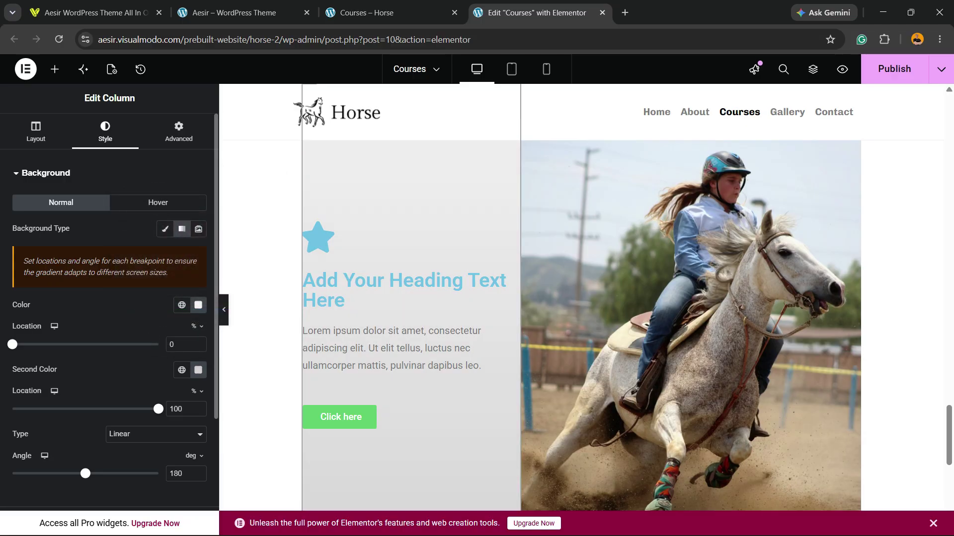
# Try the Radial gradient type with the Top Left position on the left column's background
pyautogui.scroll(-3, 194, 349)
pyautogui.click(155, 310)
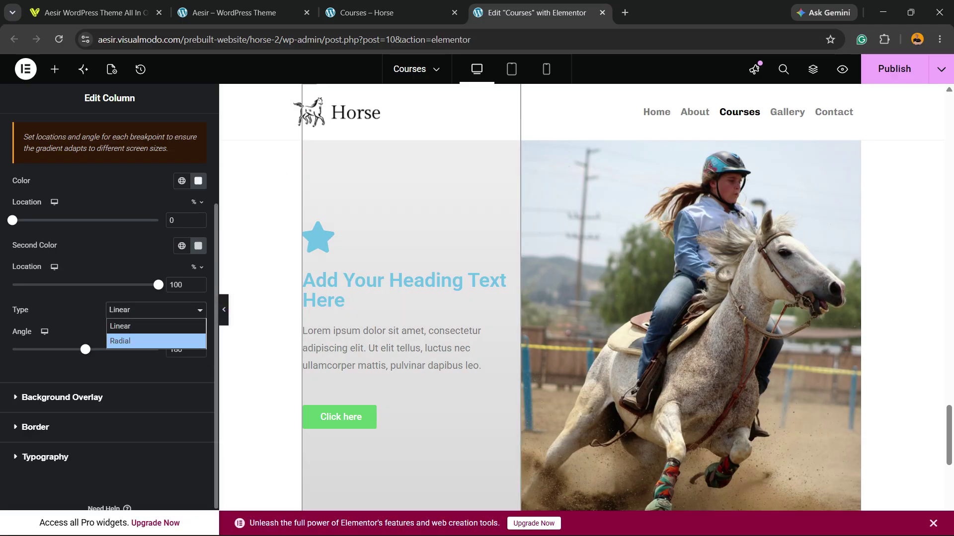
pyautogui.click(149, 339)
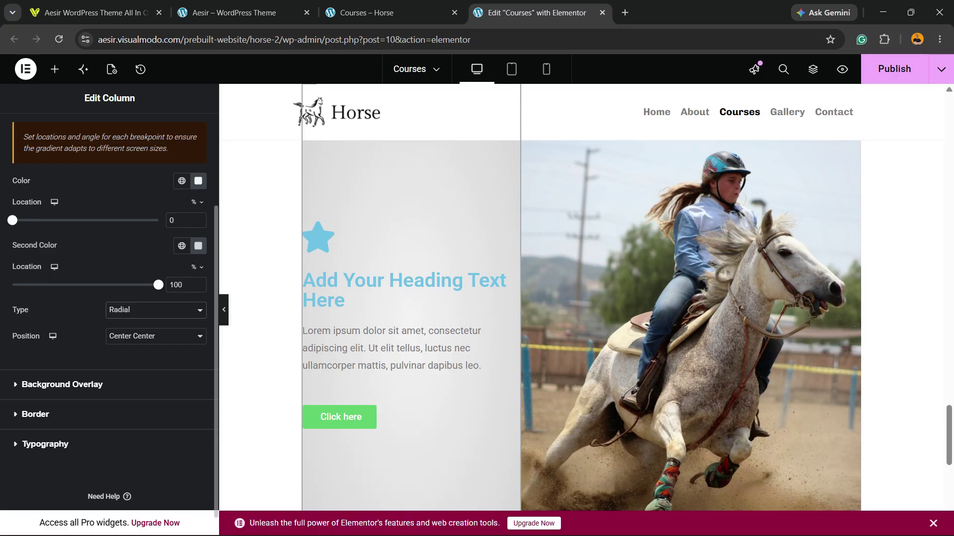
pyautogui.click(156, 310)
pyautogui.click(149, 340)
pyautogui.click(155, 336)
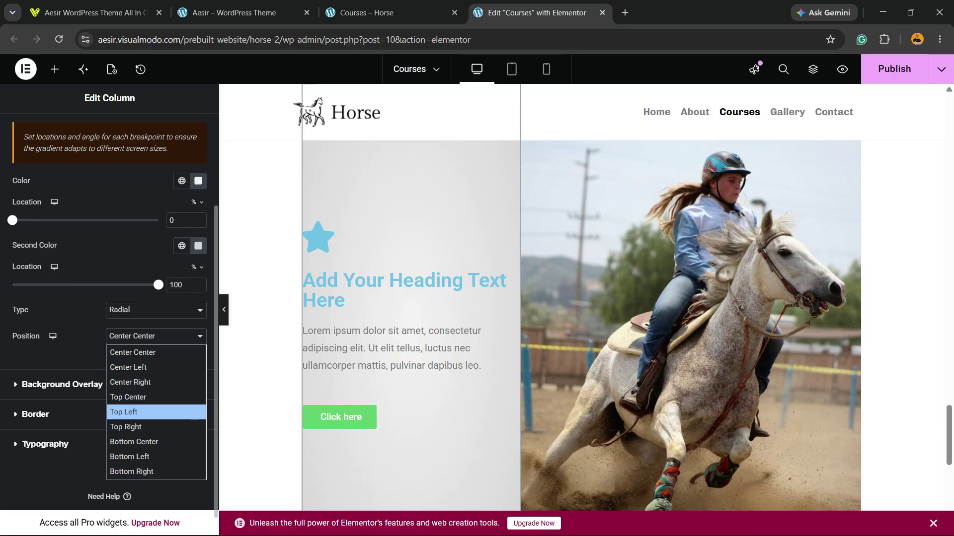
pyautogui.click(149, 412)
pyautogui.scroll(-1, 149, 373)
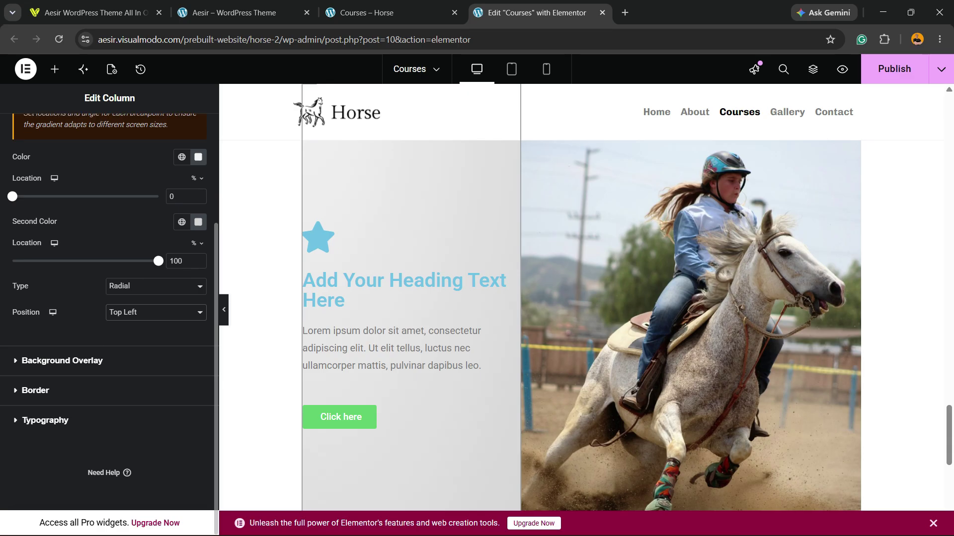
# Return the left column's background gradient type to Linear
pyautogui.scroll(4, 397, 317)
pyautogui.scroll(-2, 397, 318)
pyautogui.click(155, 286)
pyautogui.click(129, 303)
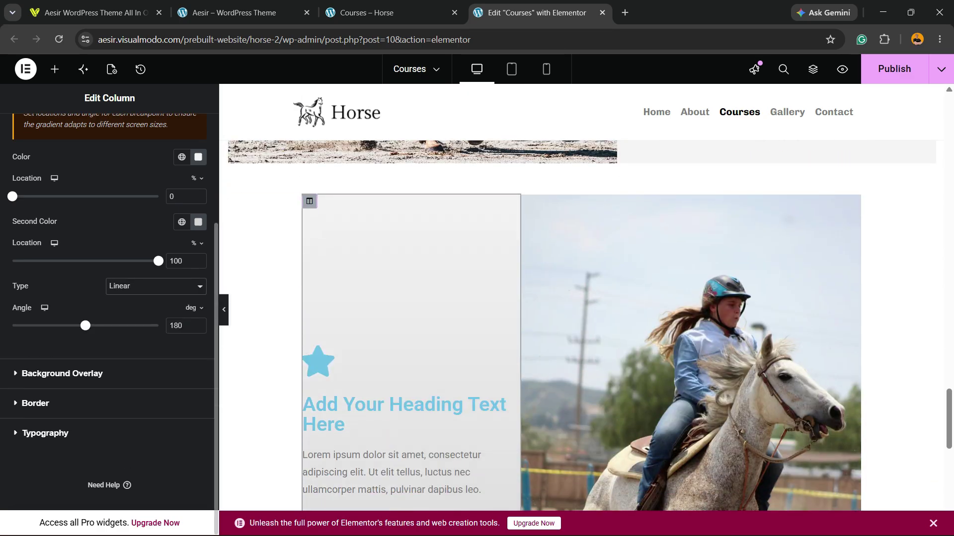
# Compare the gradient column with the Horsemanship block above and check the column's hover background settings
pyautogui.scroll(-5, 581, 298)
pyautogui.scroll(3, 582, 298)
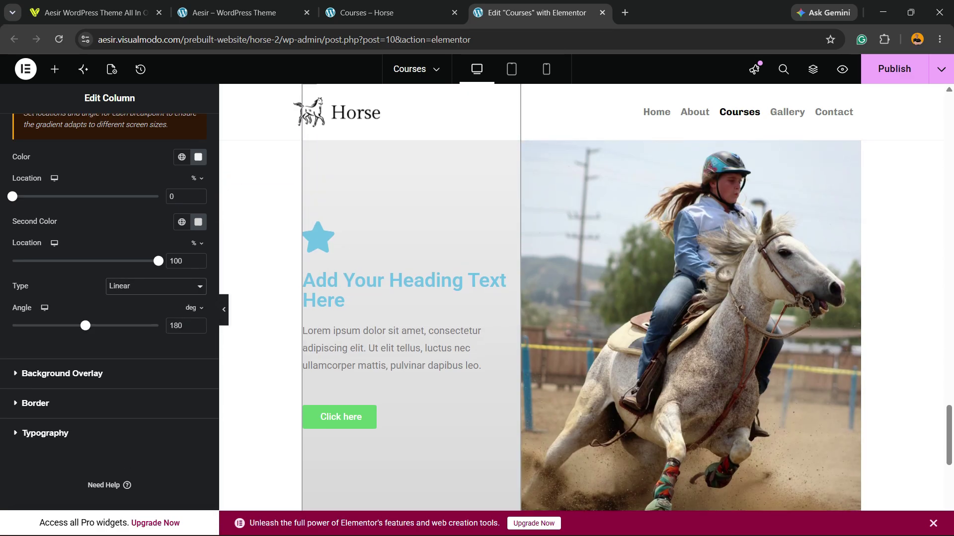
pyautogui.scroll(2, 581, 298)
pyautogui.scroll(5, 581, 298)
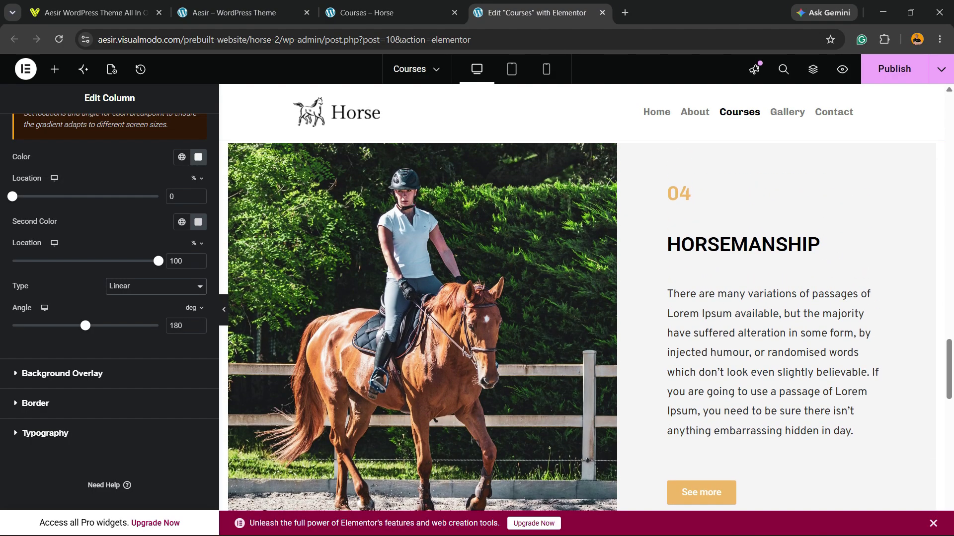
pyautogui.scroll(-5, 582, 298)
pyautogui.scroll(-2, 581, 298)
pyautogui.scroll(2, 582, 298)
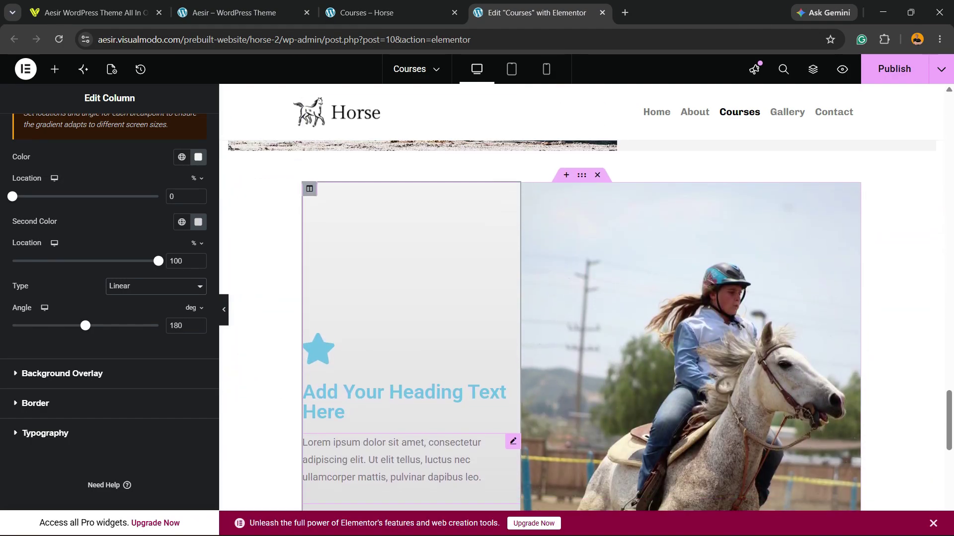
pyautogui.scroll(-2, 582, 298)
pyautogui.scroll(3, 109, 318)
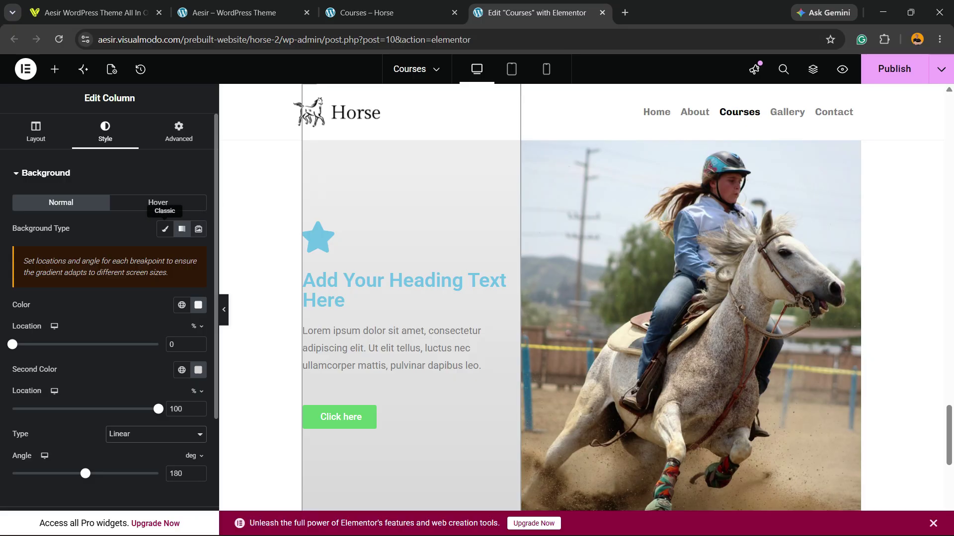
pyautogui.click(158, 202)
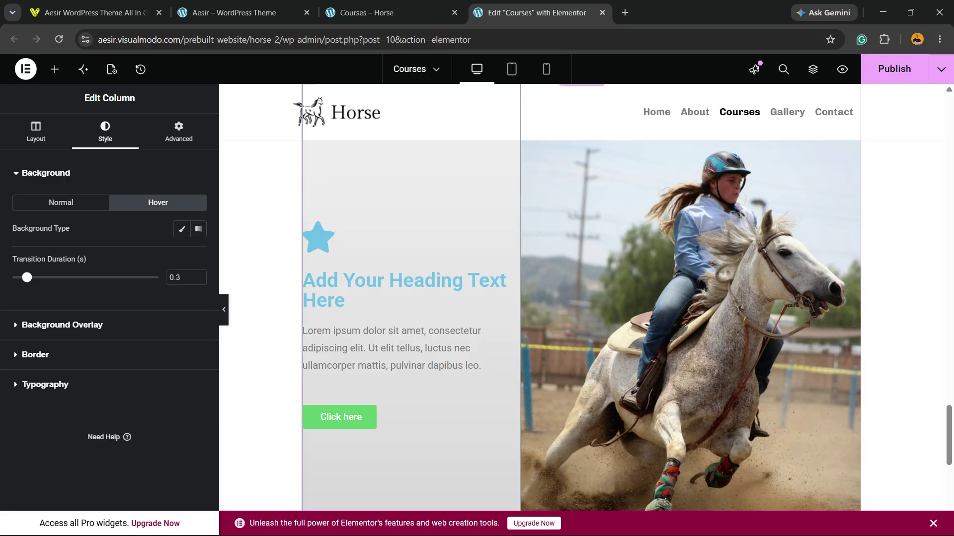
pyautogui.click(61, 202)
# Set the left column's padding to 30 px on all sides
pyautogui.click(178, 131)
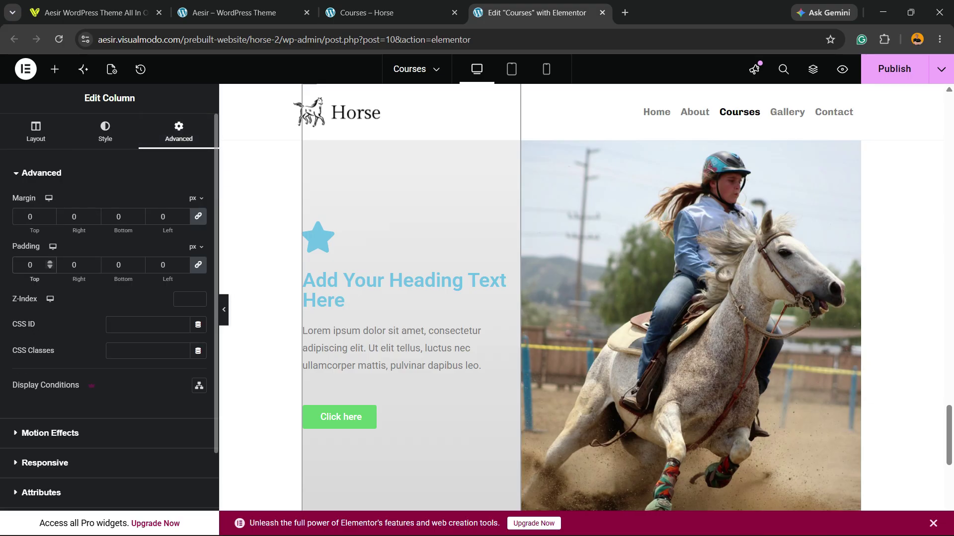
pyautogui.click(27, 265)
pyautogui.write('3')
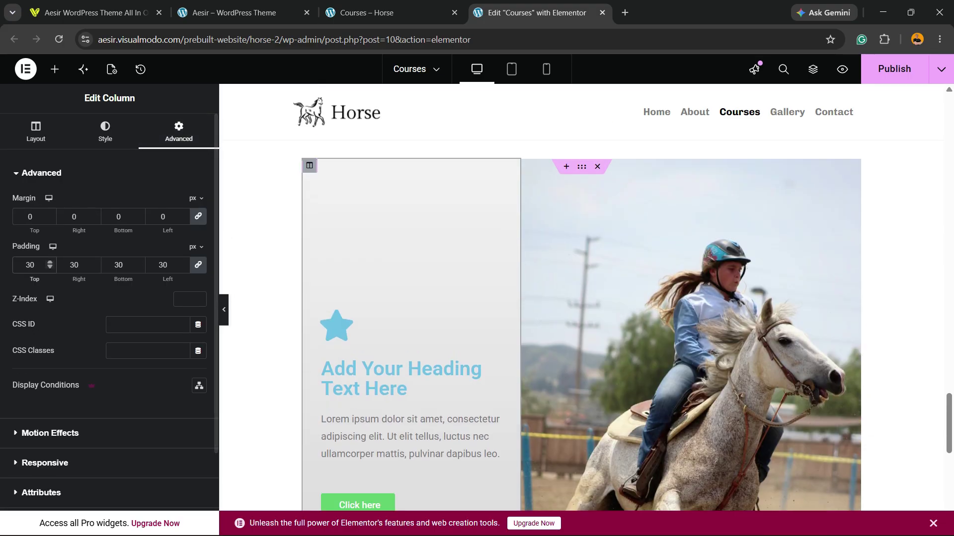
pyautogui.write('3')
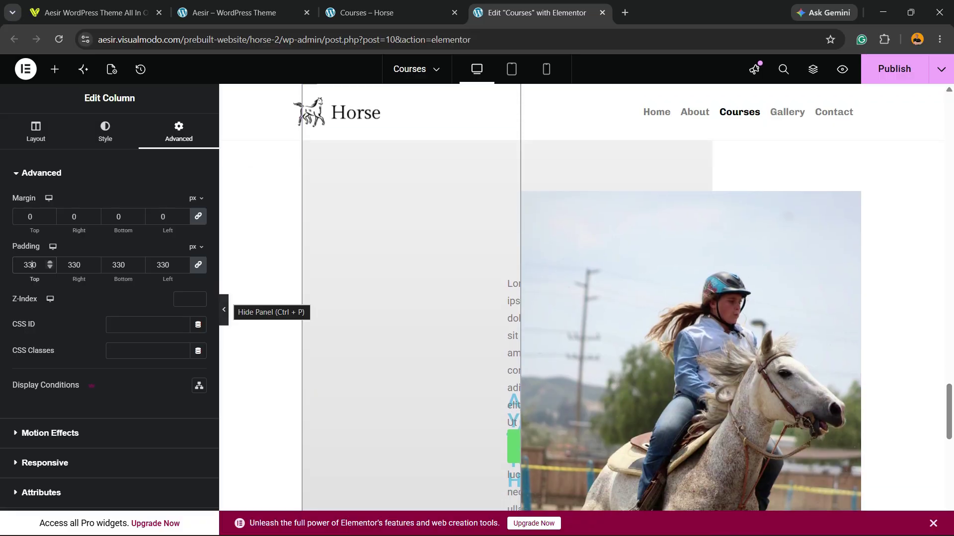
pyautogui.press('BackSpace')
# Review the spacing and overall layout of the new two-column section
pyautogui.click(54, 70)
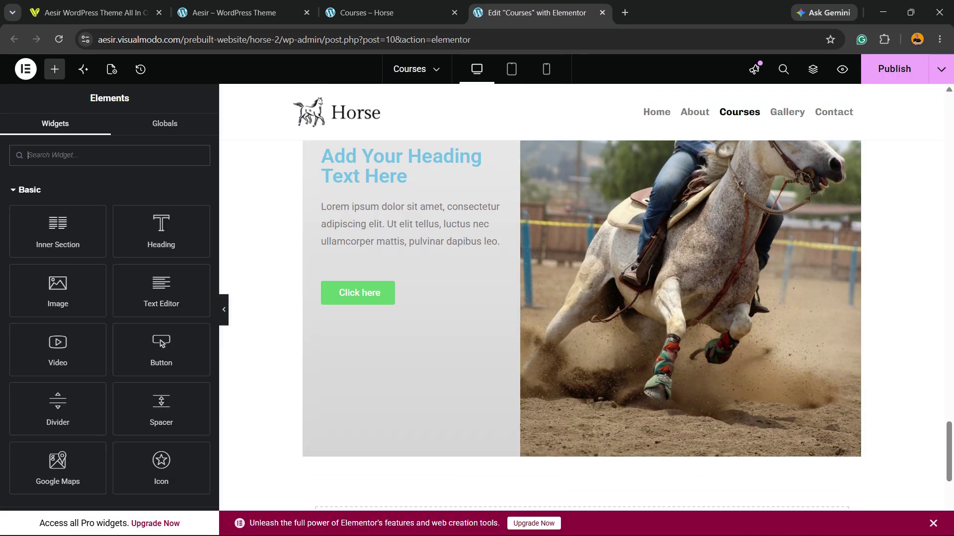
pyautogui.scroll(-2, 581, 323)
pyautogui.scroll(5, 582, 323)
pyautogui.scroll(-3, 581, 322)
pyautogui.scroll(1, 581, 323)
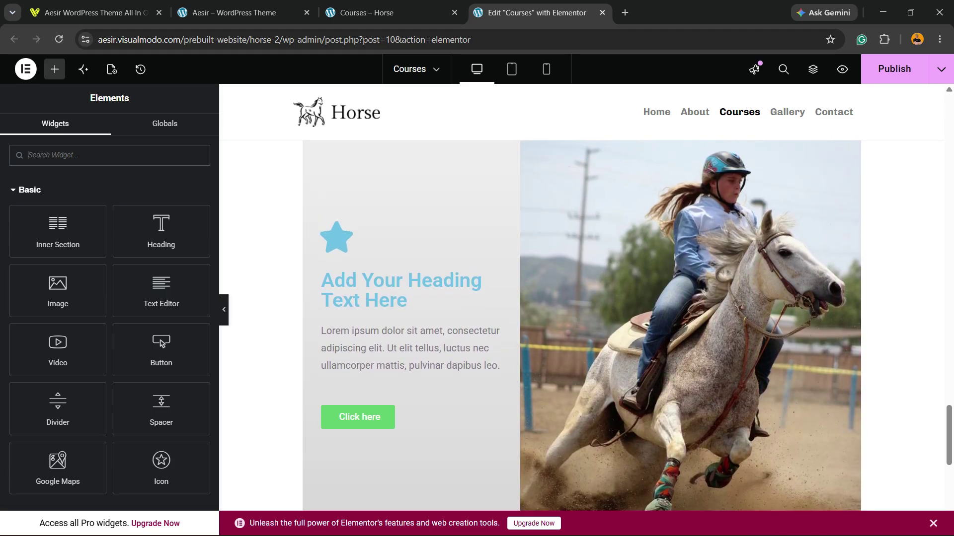
pyautogui.scroll(-3, 412, 323)
pyautogui.scroll(3, 412, 323)
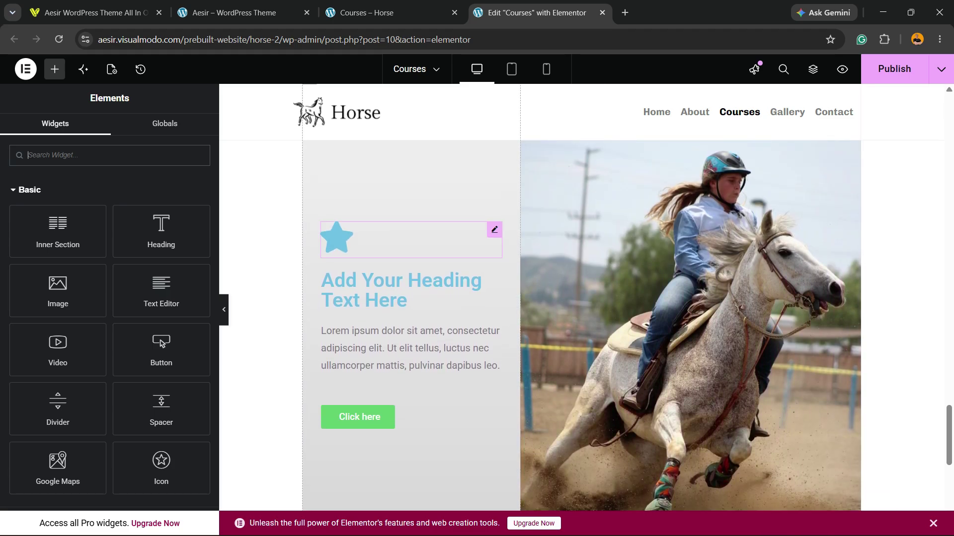